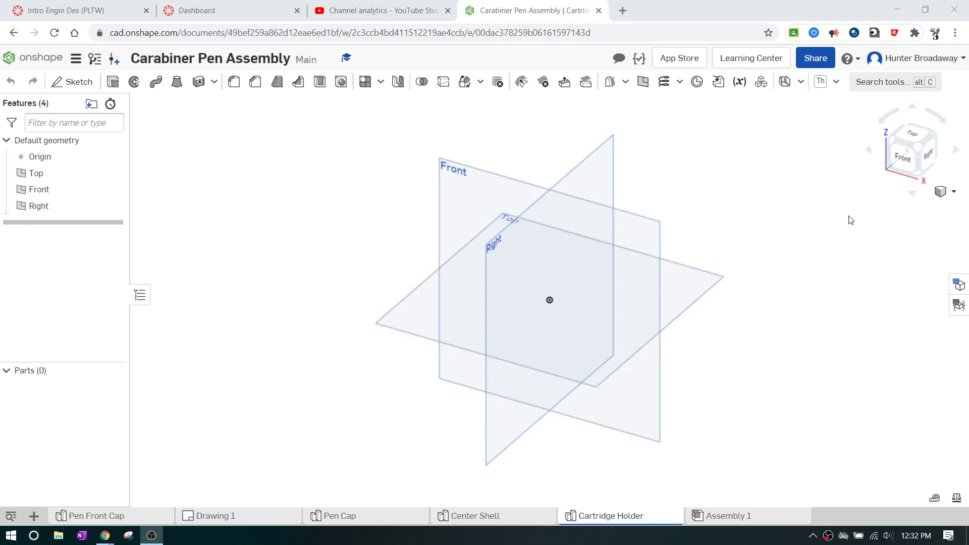
- Switch the Cartridge Holder part studio to the Top view, looking straight down
{"action": "left_click", "coordinate": [910, 136]}
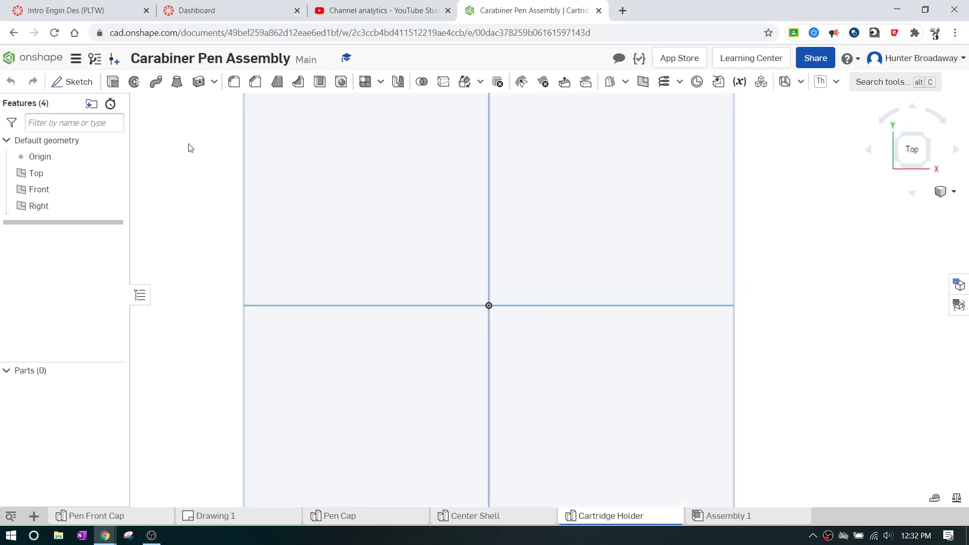
- On the Top plane, sketch a circle centred on the origin with a 0.54 diameter
{"action": "left_click", "coordinate": [78, 83]}
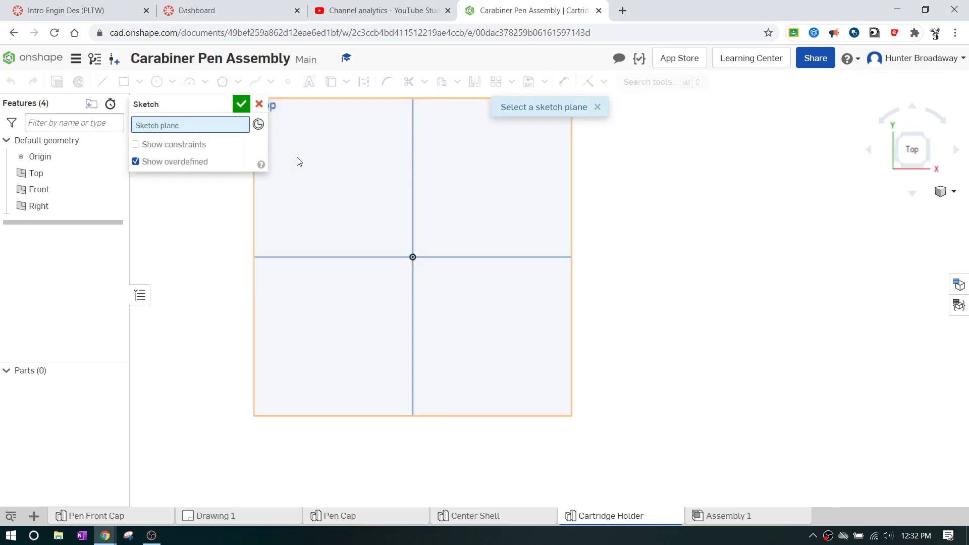
{"action": "left_click", "coordinate": [290, 120]}
{"action": "scroll", "coordinate": [395, 228], "scroll_direction": "up", "scroll_amount": 5}
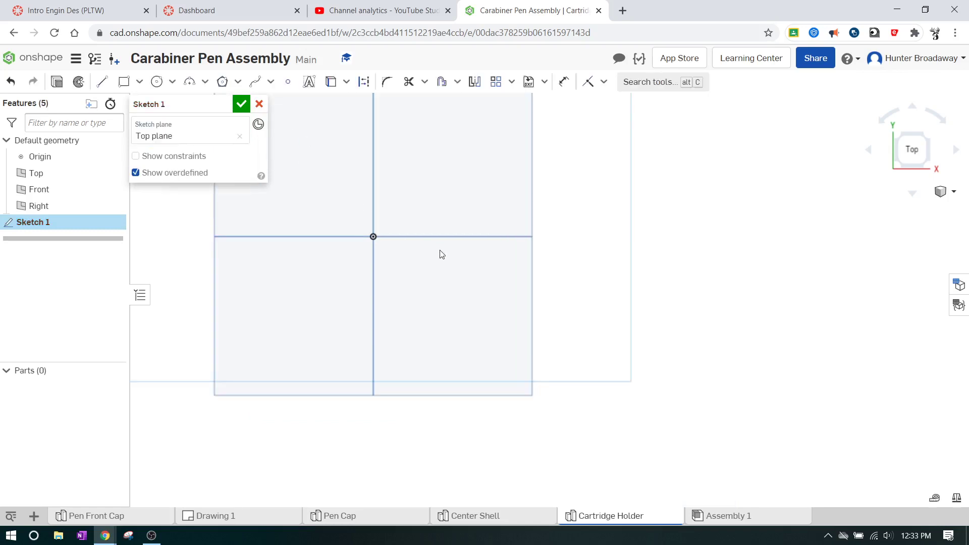
{"action": "scroll", "coordinate": [459, 234], "scroll_direction": "up", "scroll_amount": 3}
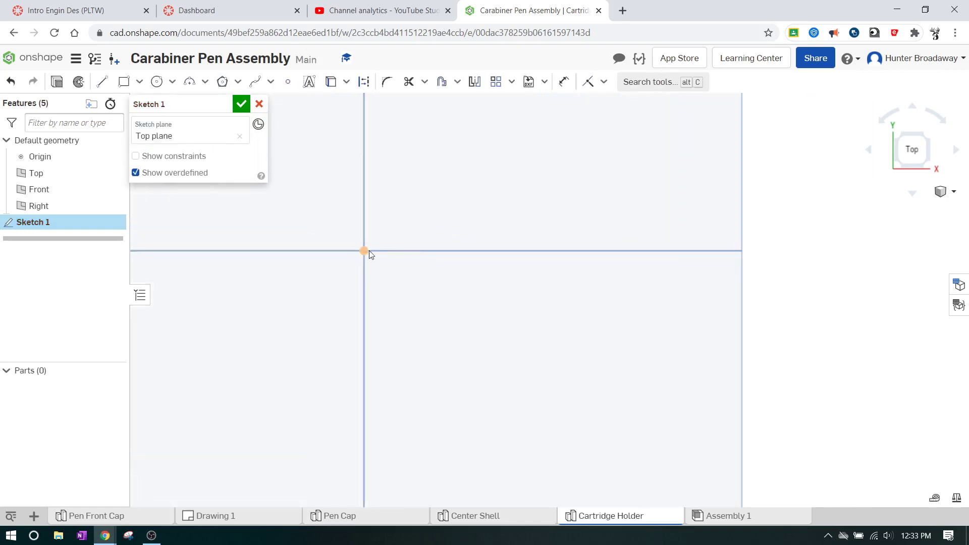
{"action": "left_click", "coordinate": [156, 82]}
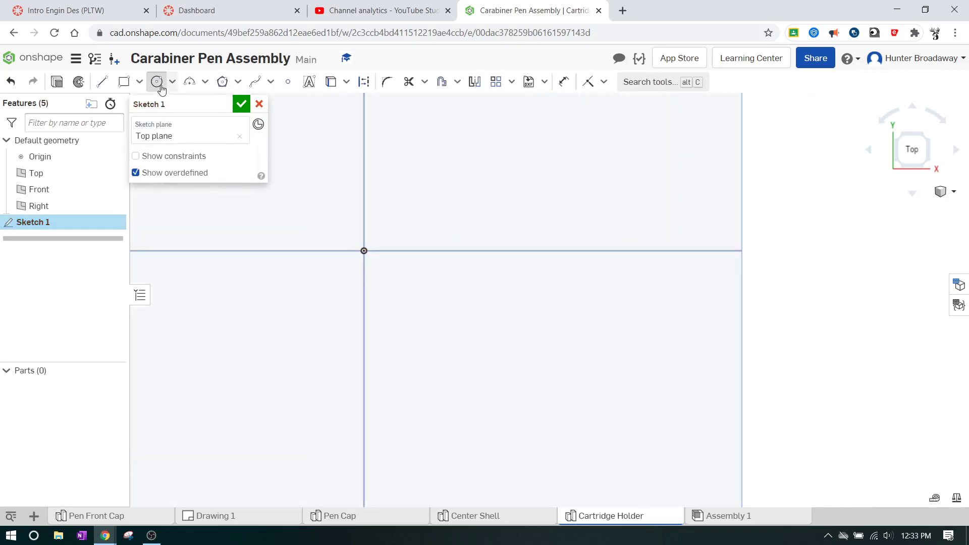
{"action": "left_click", "coordinate": [365, 251]}
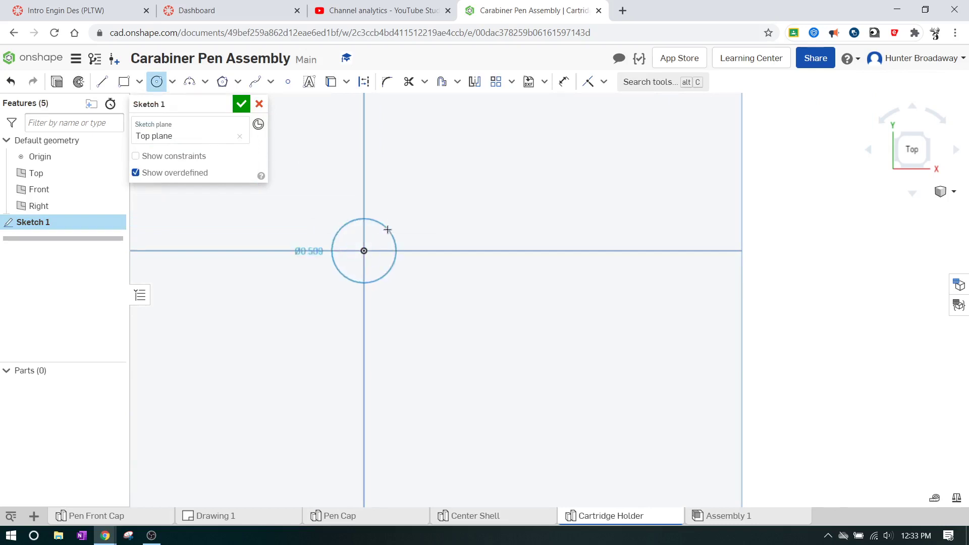
{"action": "left_click", "coordinate": [387, 230]}
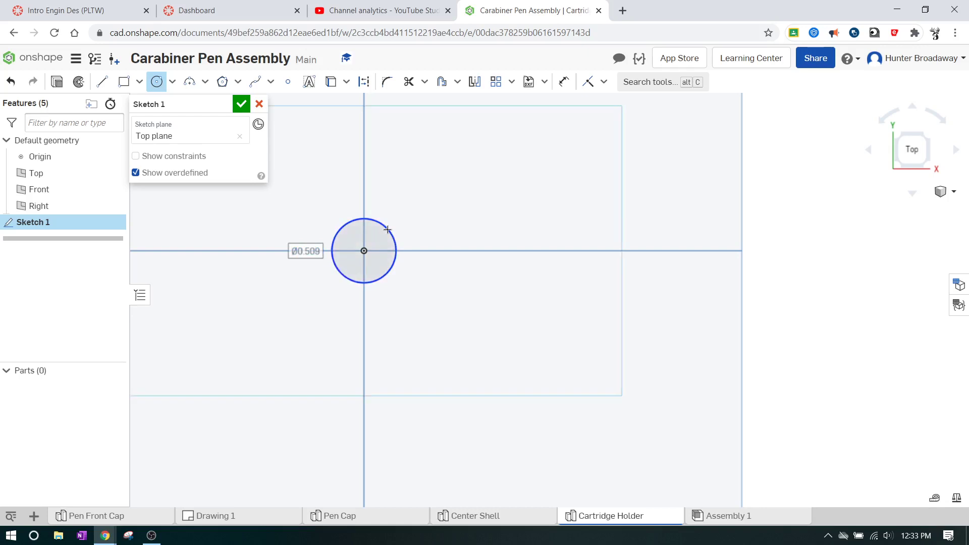
{"action": "type", "text": ".540"}
{"action": "key", "text": "Return"}
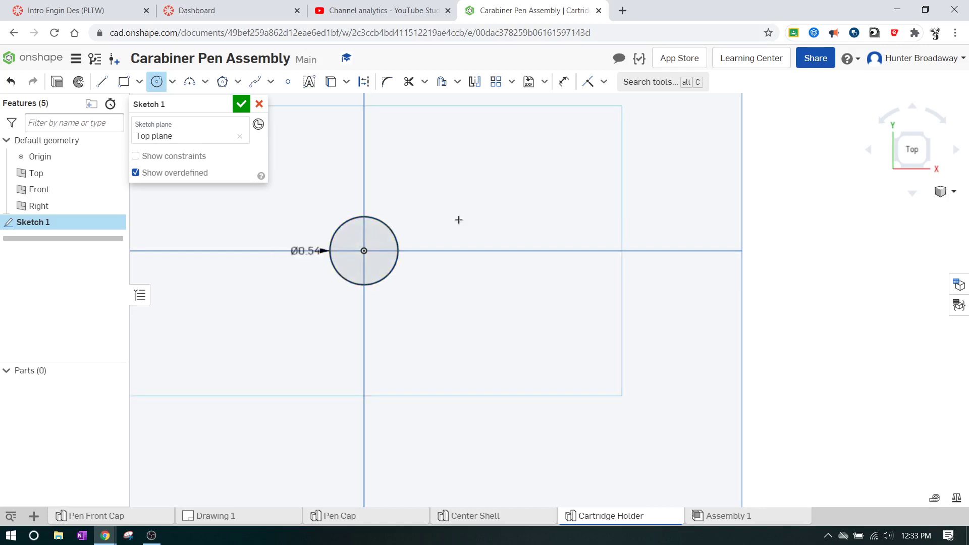
- Finish Sketch 1 and extrude its circle to a 0.3 in blind depth
{"action": "left_click", "coordinate": [242, 105]}
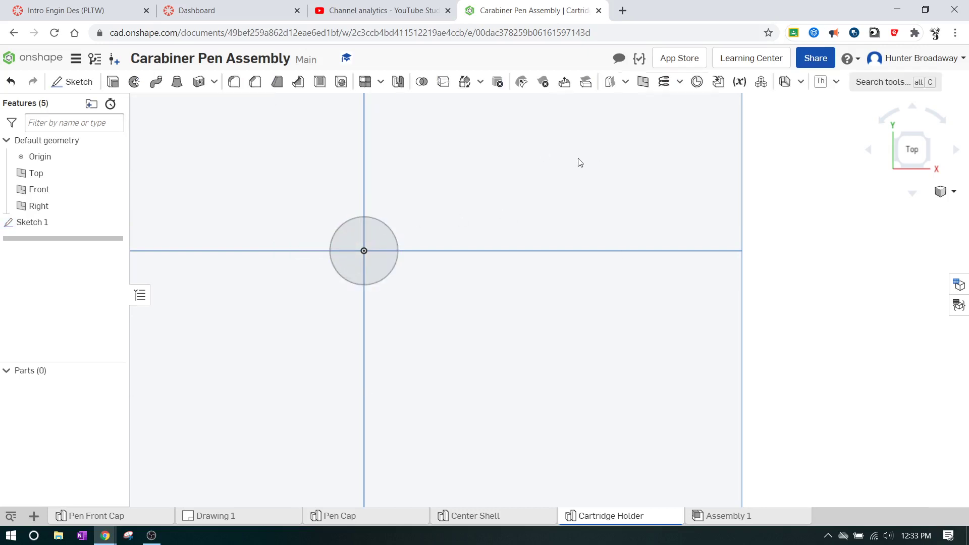
{"action": "left_click", "coordinate": [928, 168]}
{"action": "scroll", "coordinate": [585, 301], "scroll_direction": "up", "scroll_amount": 5}
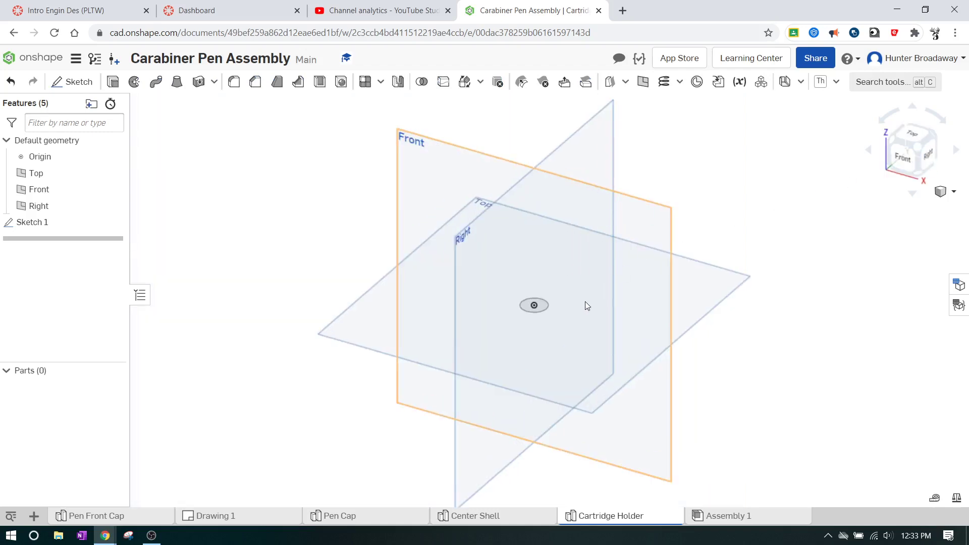
{"action": "left_click", "coordinate": [113, 81]}
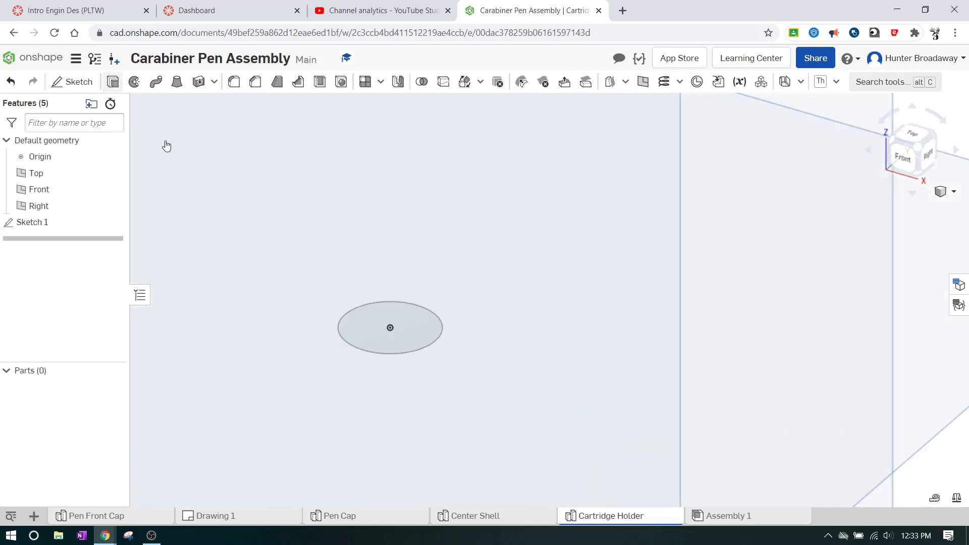
{"action": "scroll", "coordinate": [389, 250], "scroll_direction": "down", "scroll_amount": 3}
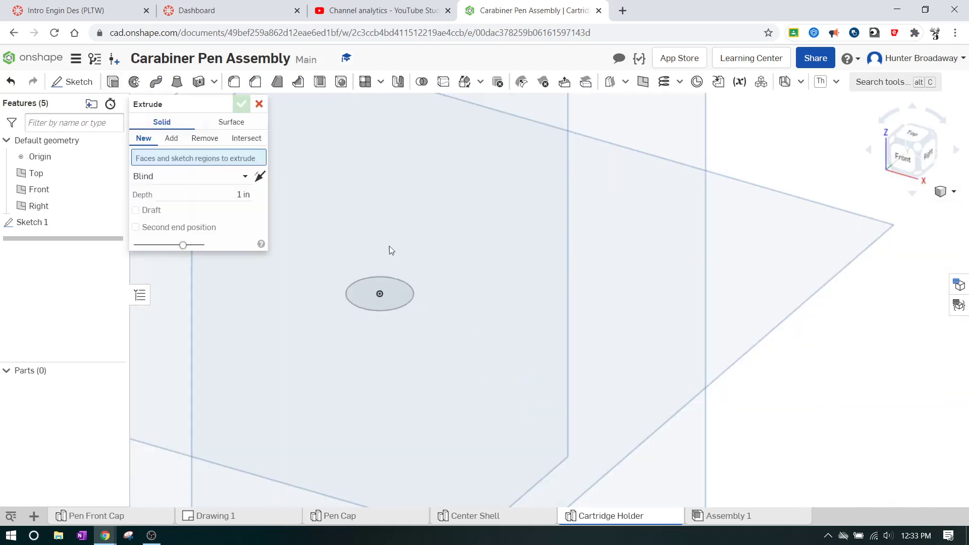
{"action": "left_click", "coordinate": [395, 285]}
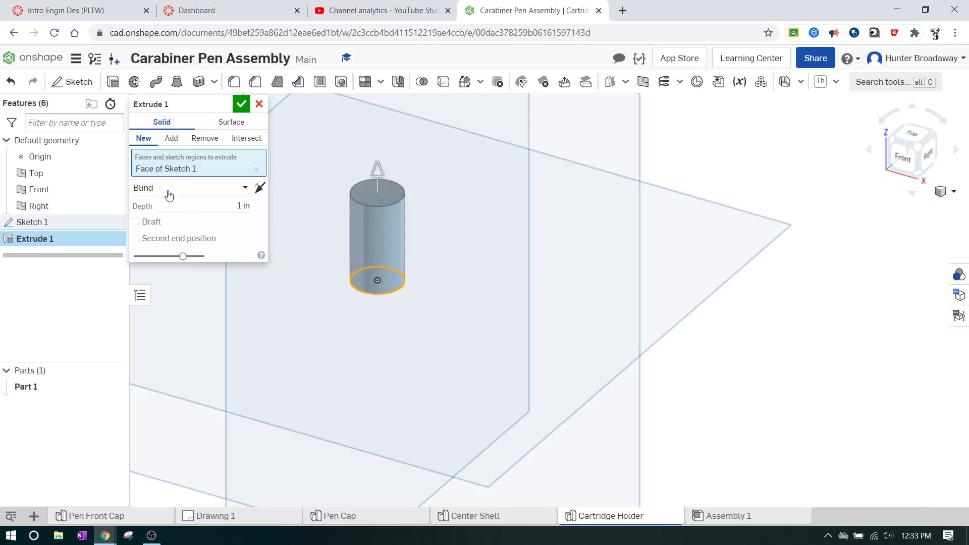
{"action": "left_click", "coordinate": [215, 208]}
{"action": "type", "text": ".3"}
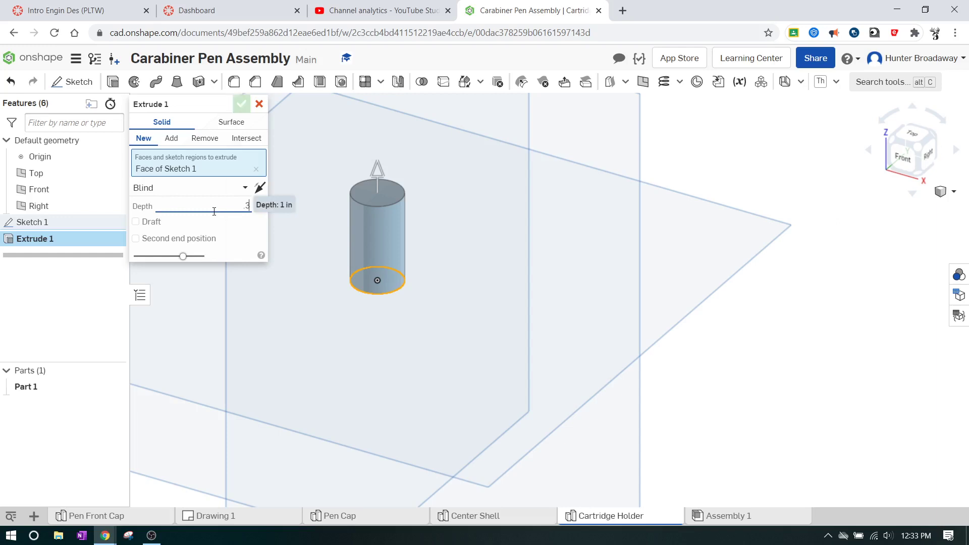
{"action": "key", "text": "Return"}
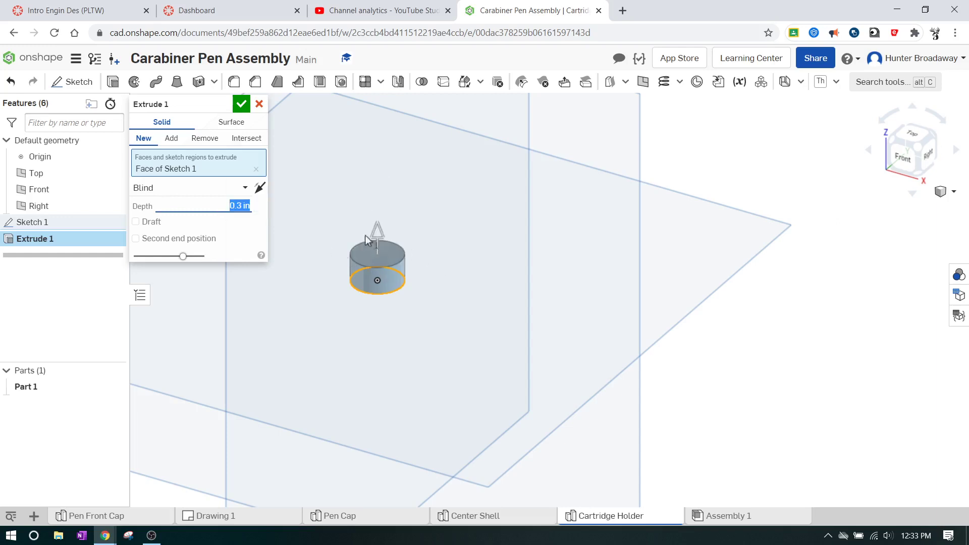
- Commit Extrude 1 as a cylinder and view it zoomed in from the top
{"action": "left_click", "coordinate": [241, 105]}
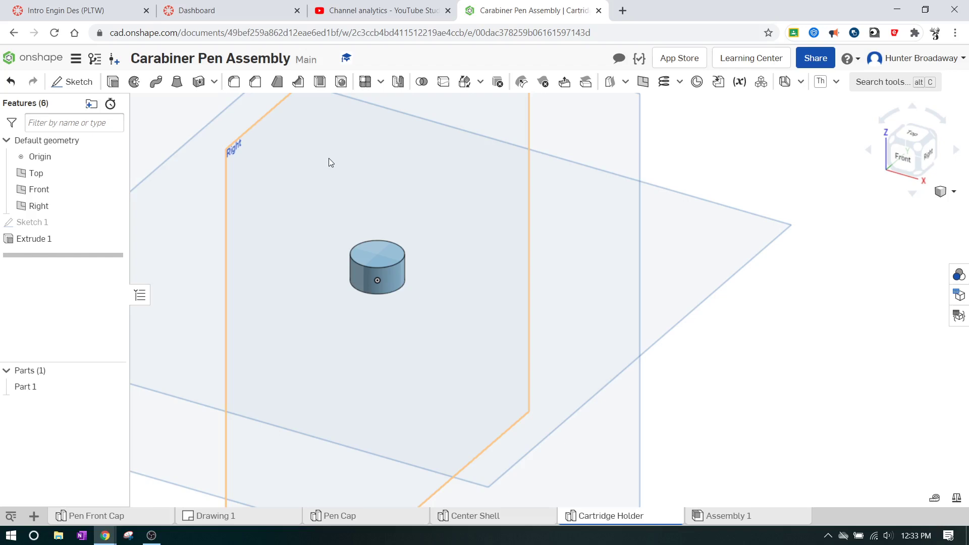
{"action": "left_click", "coordinate": [909, 132]}
{"action": "scroll", "coordinate": [577, 332], "scroll_direction": "up", "scroll_amount": 5}
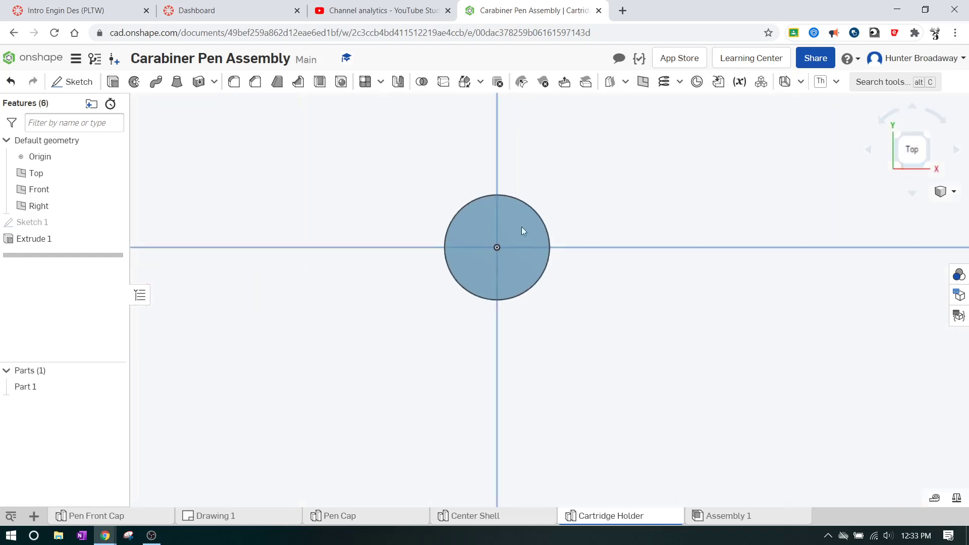
{"action": "scroll", "coordinate": [460, 157], "scroll_direction": "up", "scroll_amount": 1}
{"action": "scroll", "coordinate": [434, 171], "scroll_direction": "up", "scroll_amount": 1}
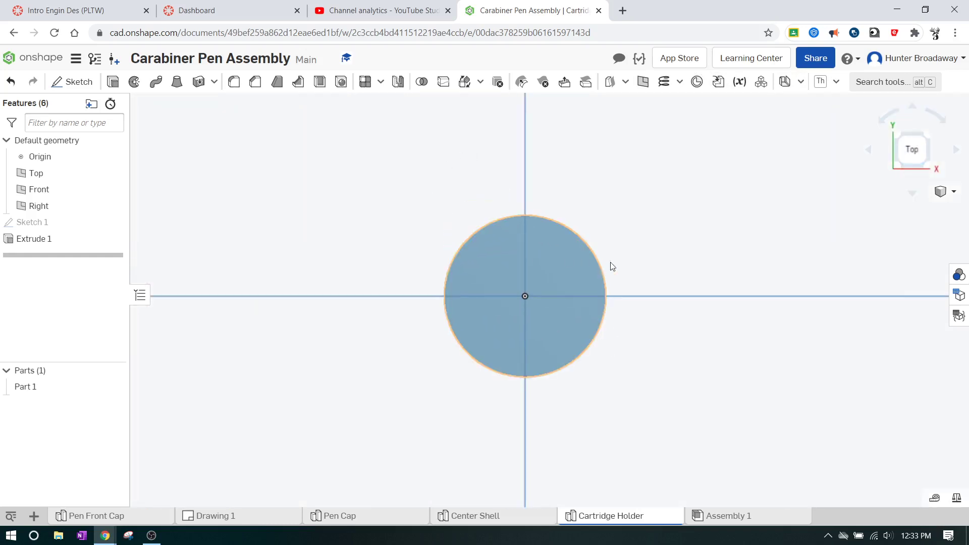
{"action": "scroll", "coordinate": [613, 262], "scroll_direction": "up", "scroll_amount": 1}
- Start Sketch 2 on the cylinder's top face and draw lines from the centre to the circular edge
{"action": "left_click", "coordinate": [76, 82]}
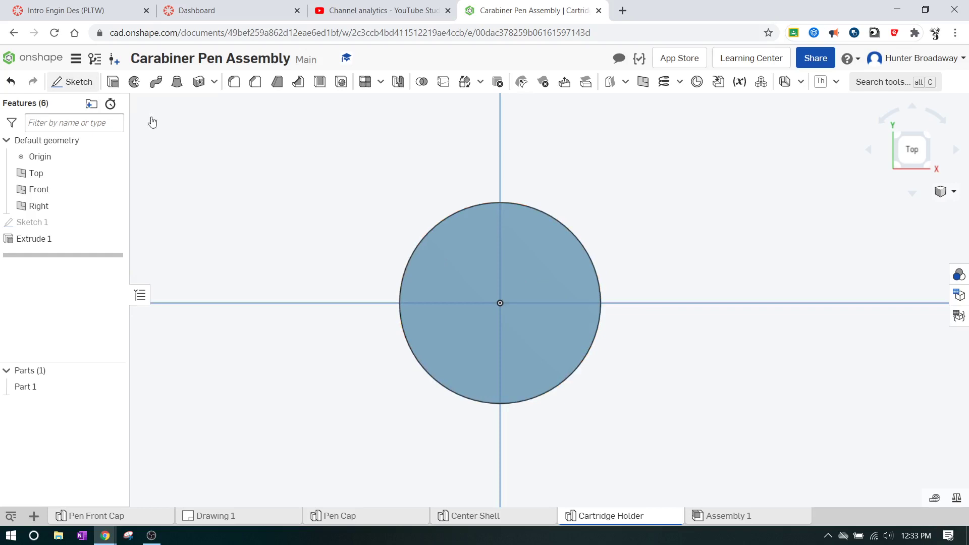
{"action": "left_click", "coordinate": [526, 251]}
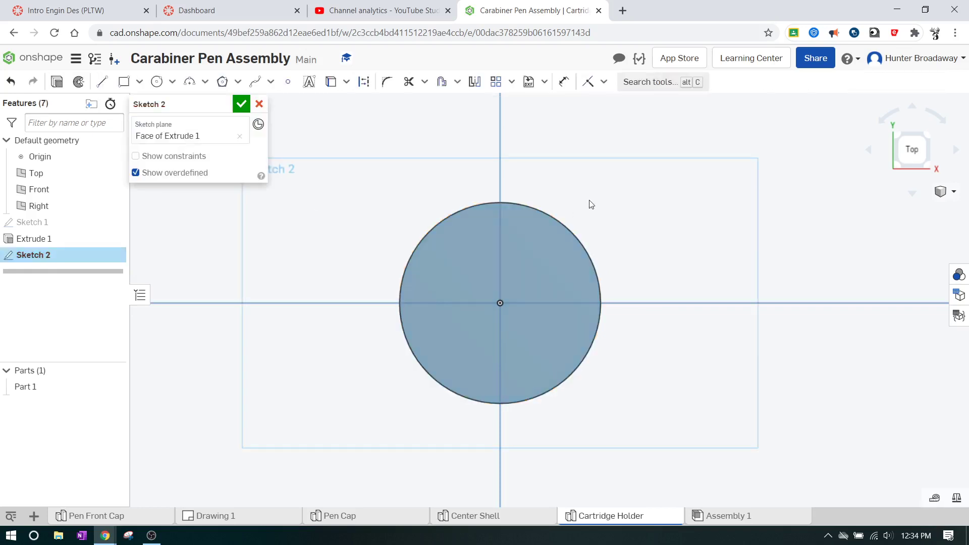
{"action": "scroll", "coordinate": [559, 182], "scroll_direction": "up", "scroll_amount": 1}
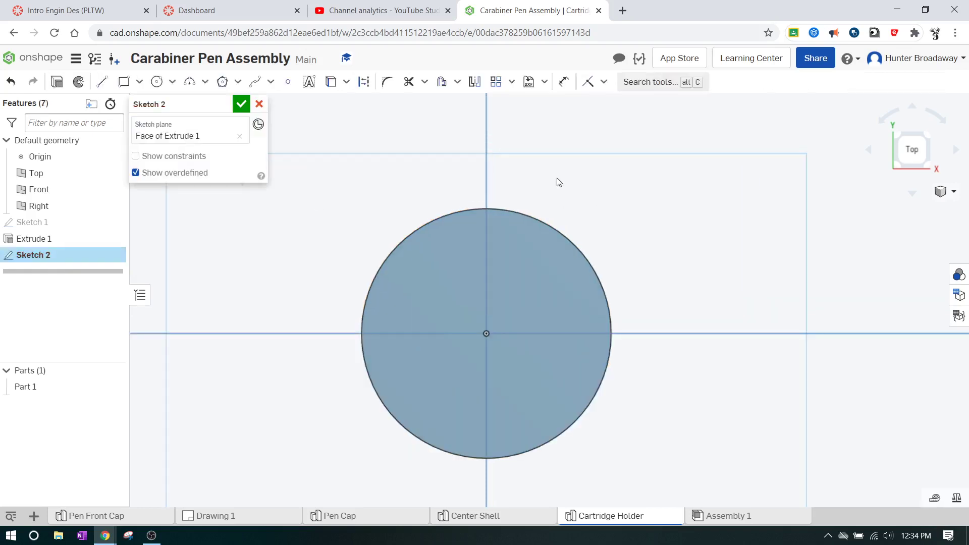
{"action": "left_click", "coordinate": [101, 87]}
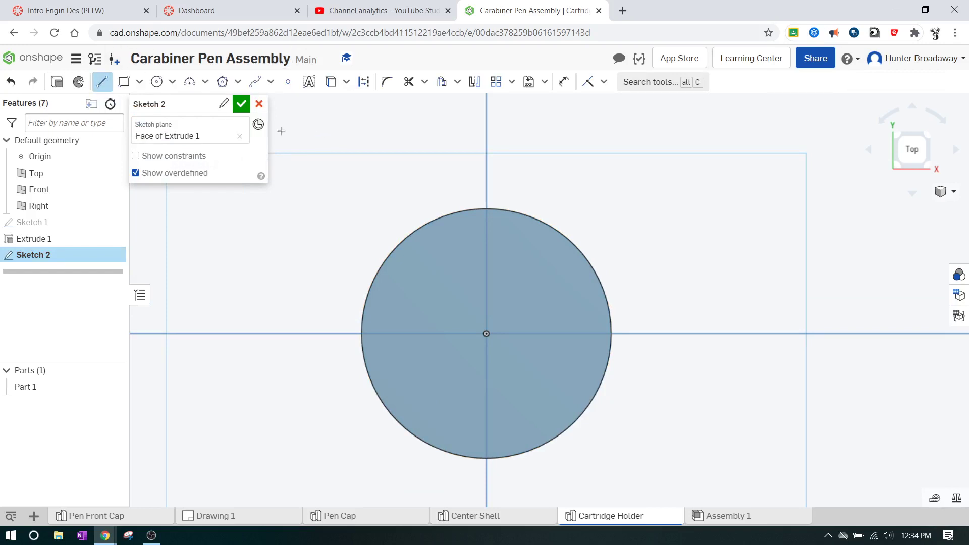
{"action": "left_click", "coordinate": [486, 234]}
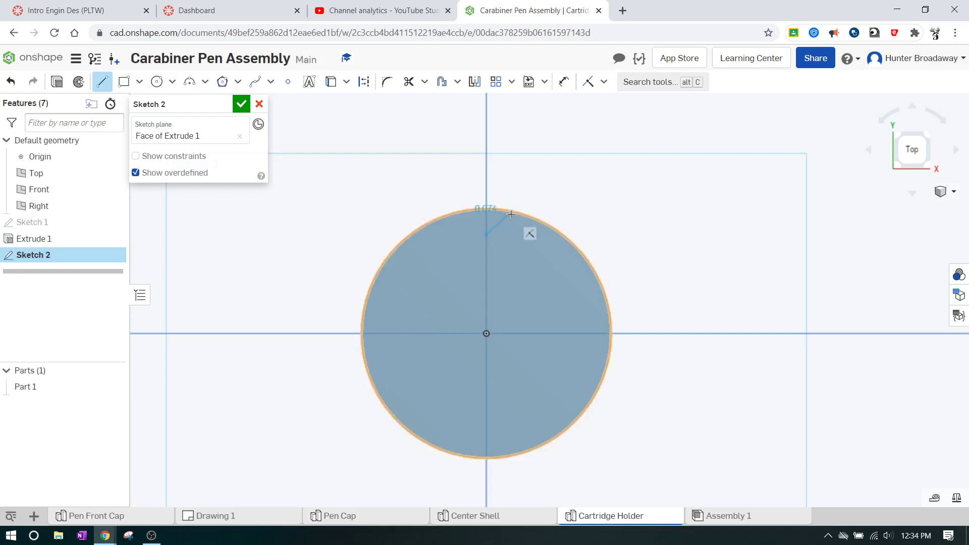
{"action": "left_click", "coordinate": [511, 214]}
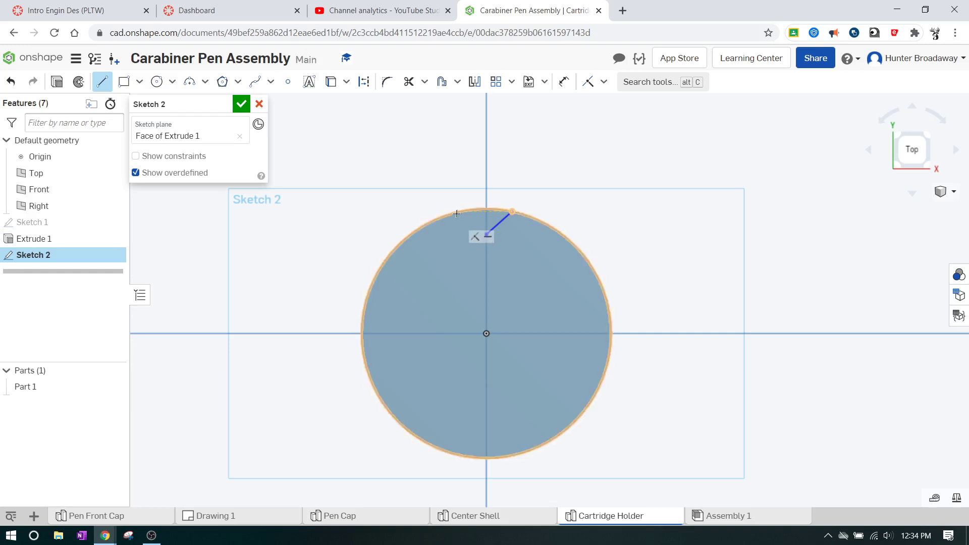
- Draw the second V line from the centre point out to the circle's edge
{"action": "left_click", "coordinate": [511, 211]}
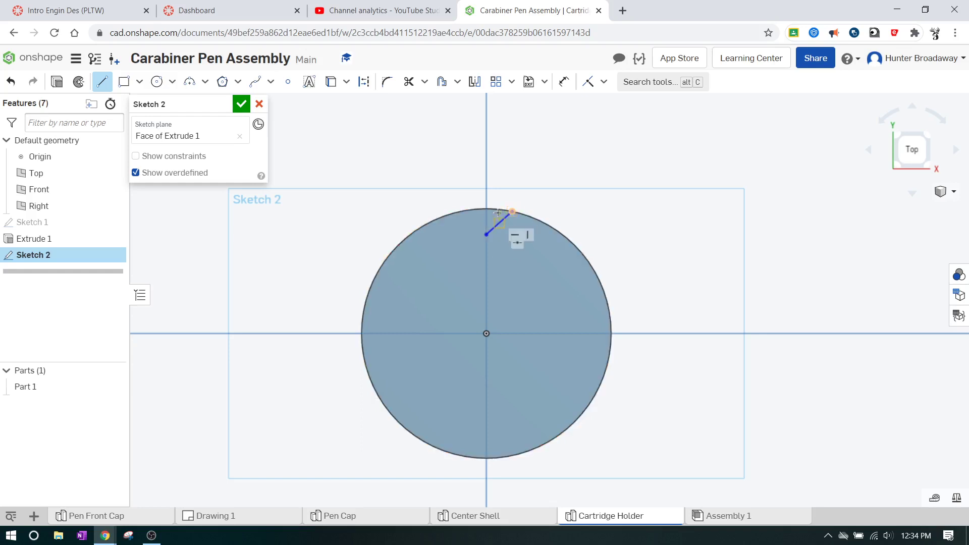
{"action": "scroll", "coordinate": [510, 215], "scroll_direction": "up", "scroll_amount": 8}
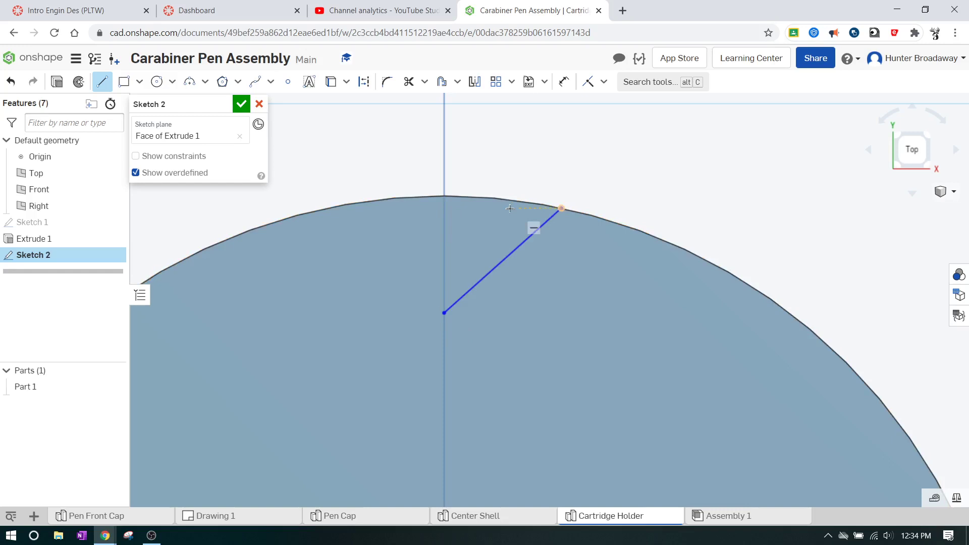
{"action": "left_click", "coordinate": [444, 313]}
{"action": "left_click", "coordinate": [329, 209]}
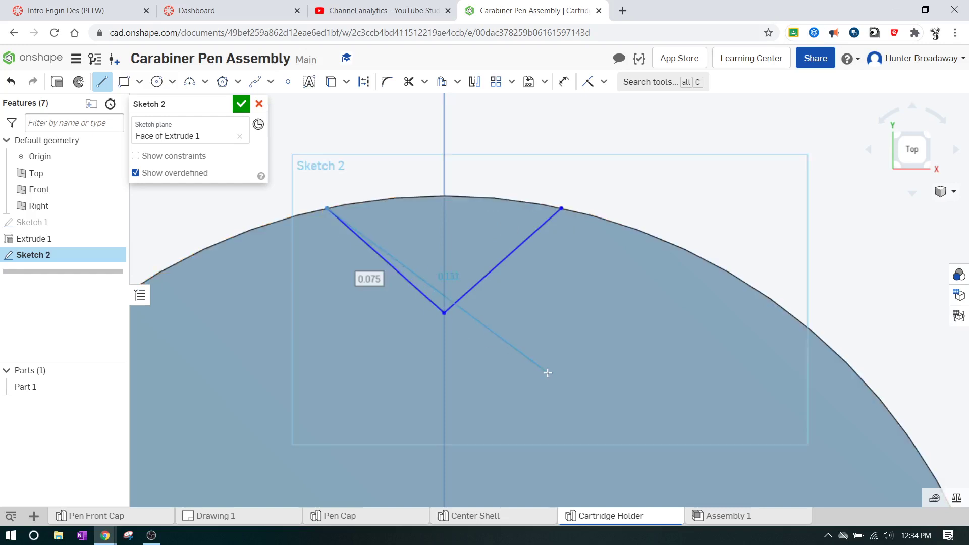
{"action": "key", "text": "Escape"}
{"action": "scroll", "coordinate": [559, 322], "scroll_direction": "down", "scroll_amount": 2}
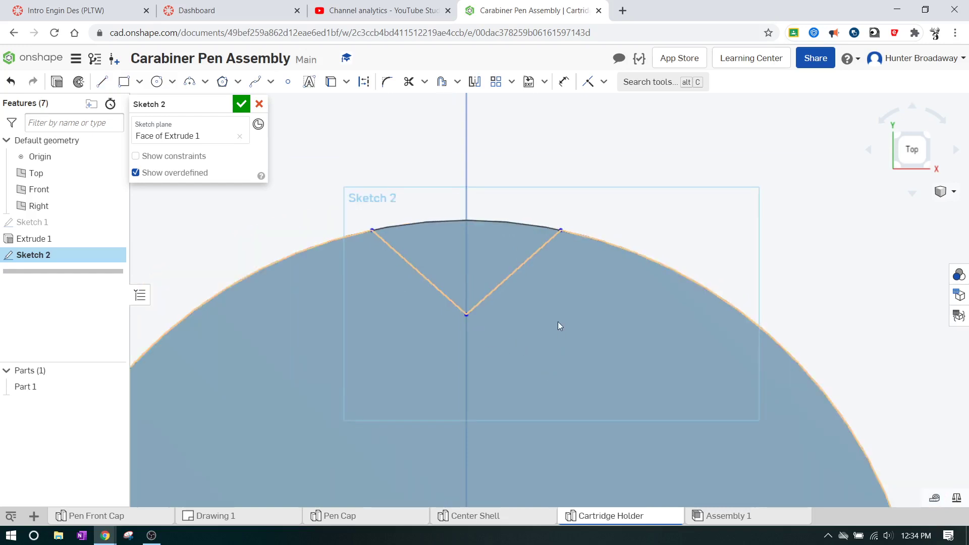
{"action": "scroll", "coordinate": [559, 322], "scroll_direction": "up", "scroll_amount": 2}
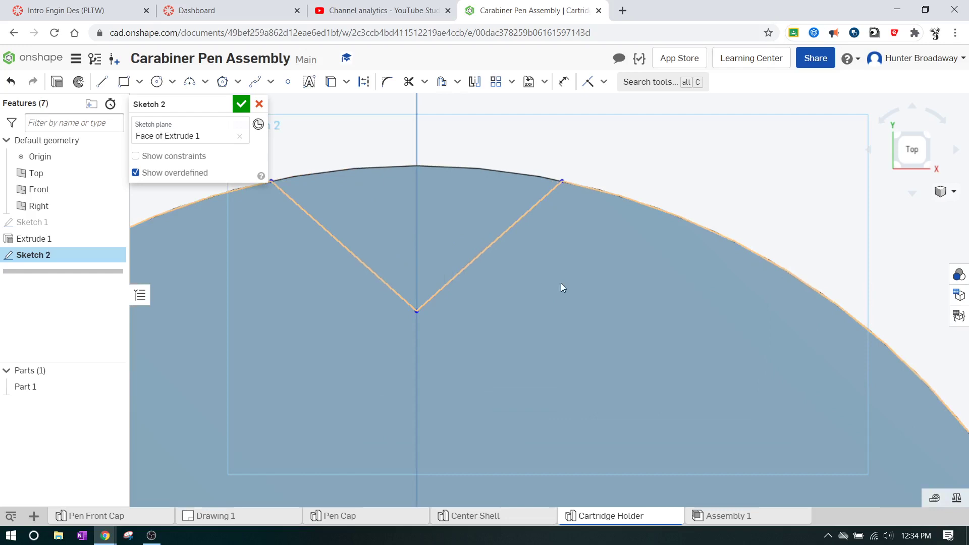
{"action": "middle_click_drag", "start_coordinate": [570, 285], "coordinate": [611, 314]}
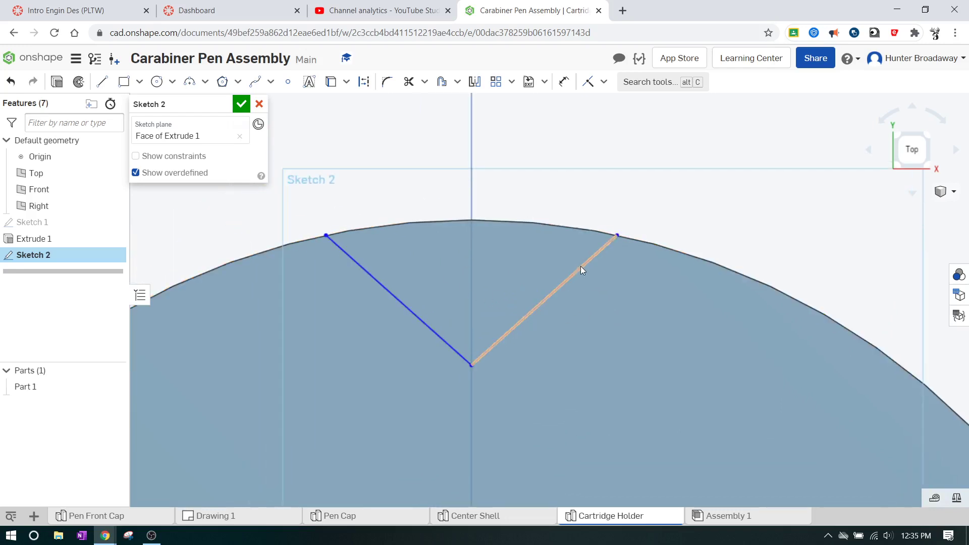
- Close the V with two lines meeting at a tip above the rim, then finish Sketch 2
{"action": "left_click", "coordinate": [102, 82]}
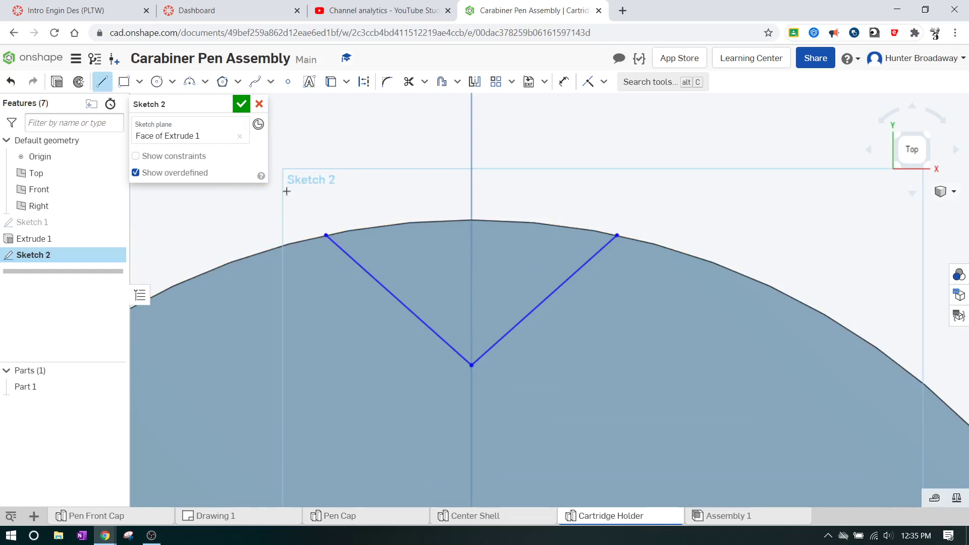
{"action": "left_click", "coordinate": [326, 235]}
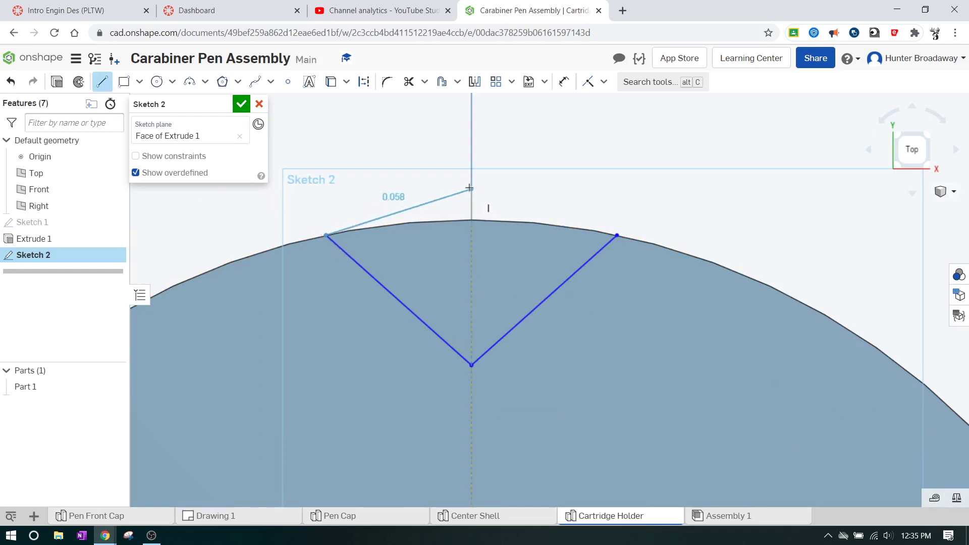
{"action": "left_click", "coordinate": [471, 188]}
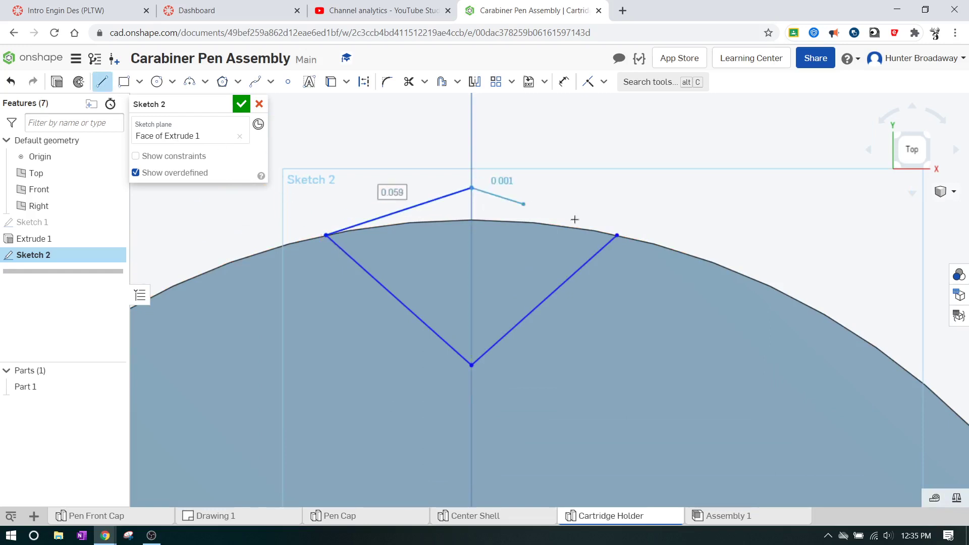
{"action": "left_click", "coordinate": [617, 235]}
{"action": "key", "text": "Escape"}
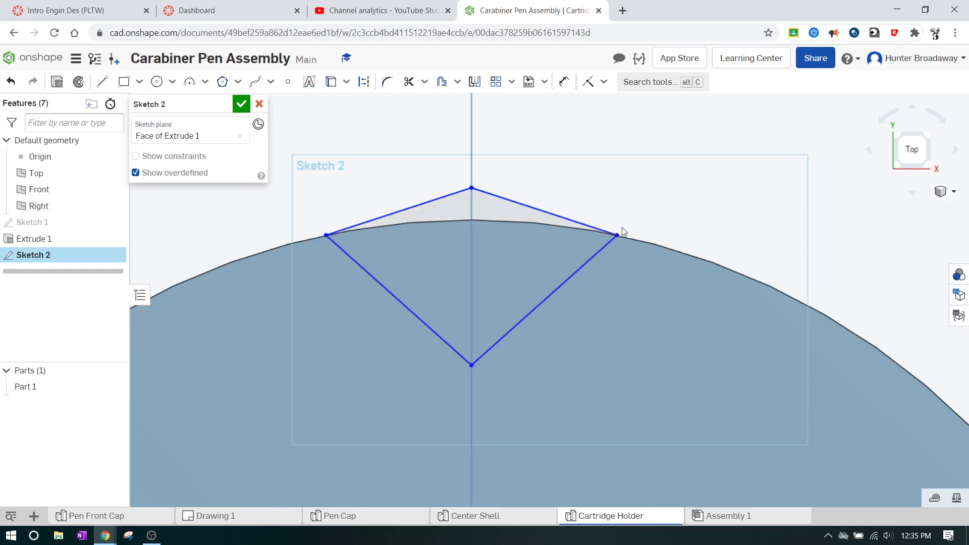
{"action": "left_click", "coordinate": [241, 104]}
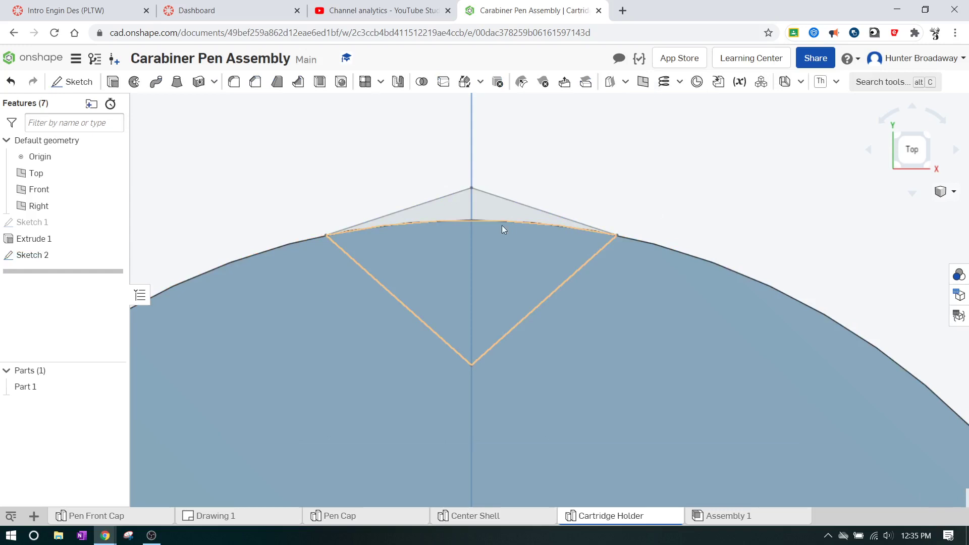
- Cut Extrude 2 as a Remove through both Sketch 2 regions, notching the cylinder's rim
{"action": "left_click", "coordinate": [114, 84]}
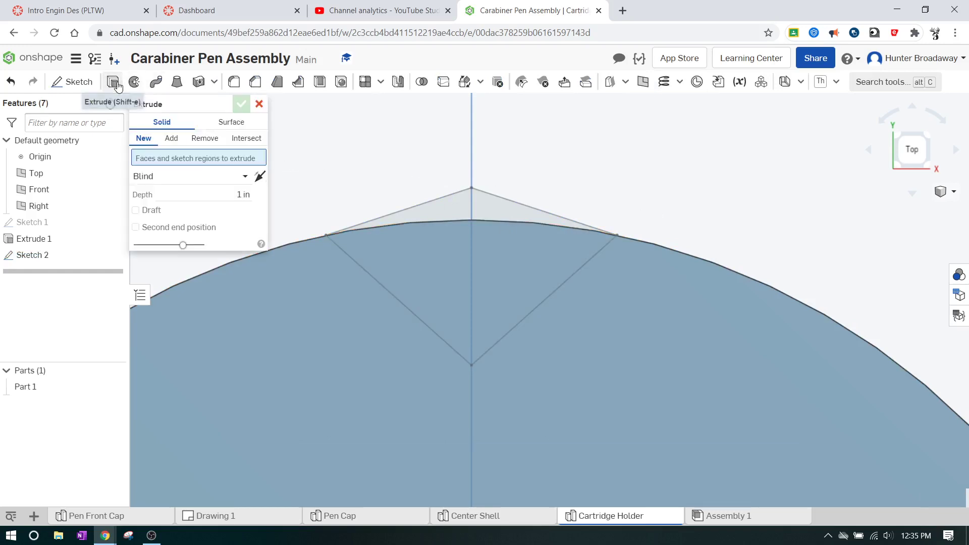
{"action": "left_click", "coordinate": [205, 138]}
{"action": "left_click", "coordinate": [506, 244]}
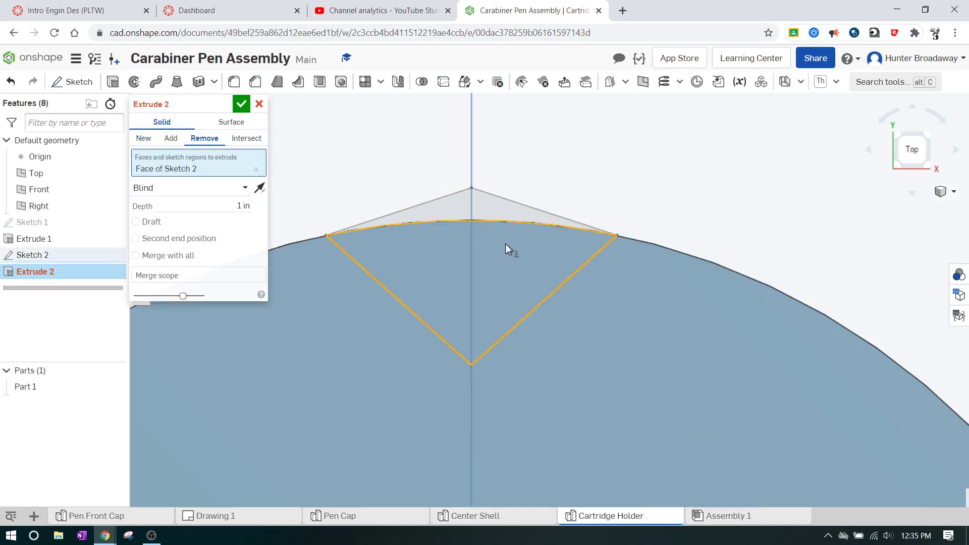
{"action": "left_click", "coordinate": [929, 165]}
{"action": "scroll", "coordinate": [510, 318], "scroll_direction": "up", "scroll_amount": 10}
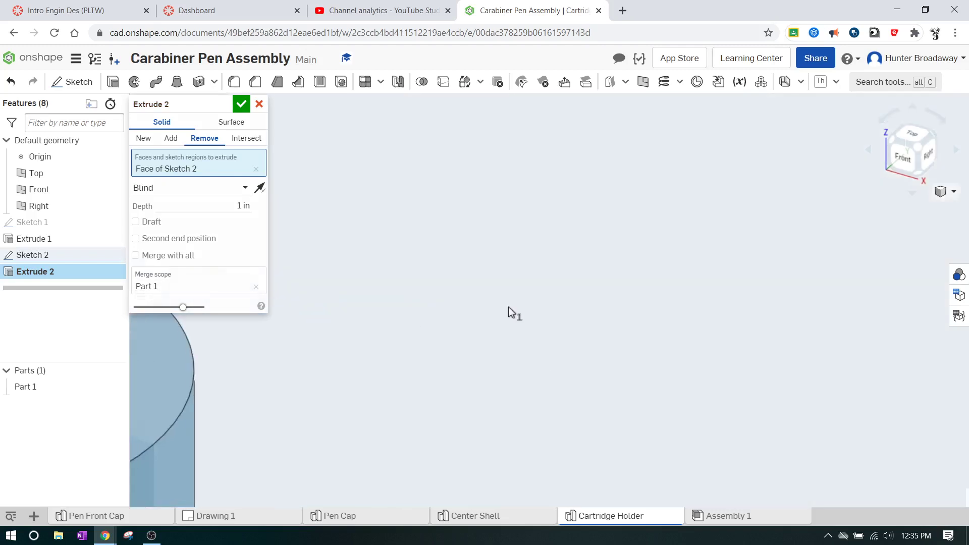
{"action": "scroll", "coordinate": [511, 314], "scroll_direction": "down", "scroll_amount": 3}
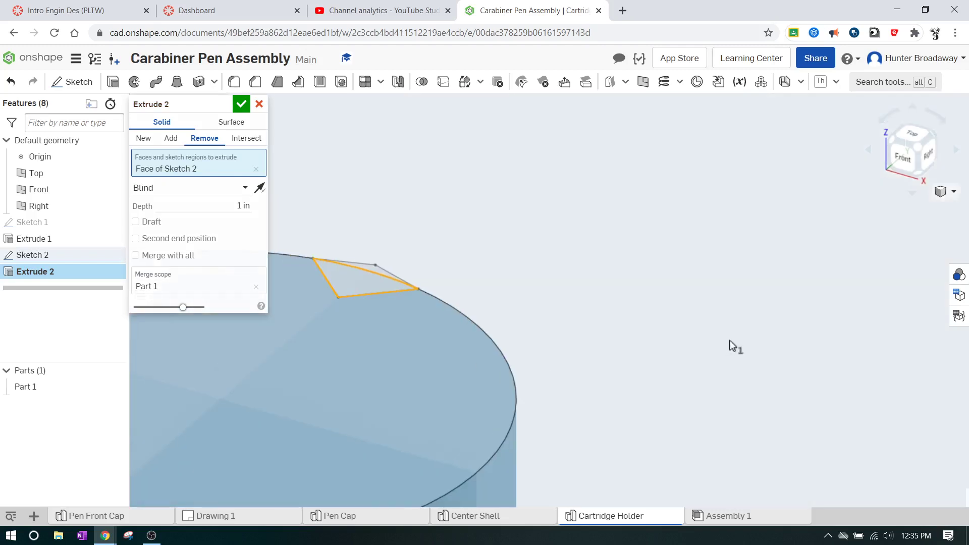
{"action": "left_click", "coordinate": [394, 274]}
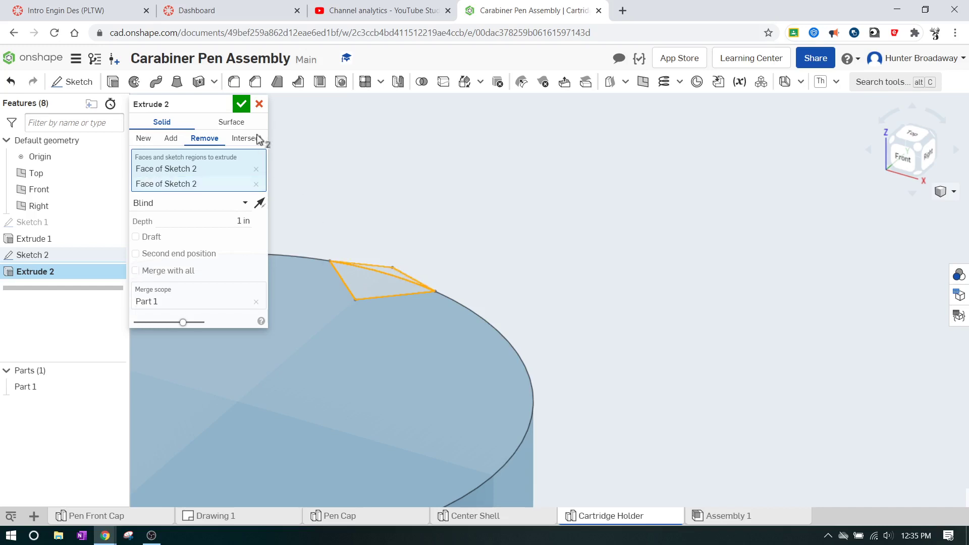
{"action": "left_click", "coordinate": [238, 103]}
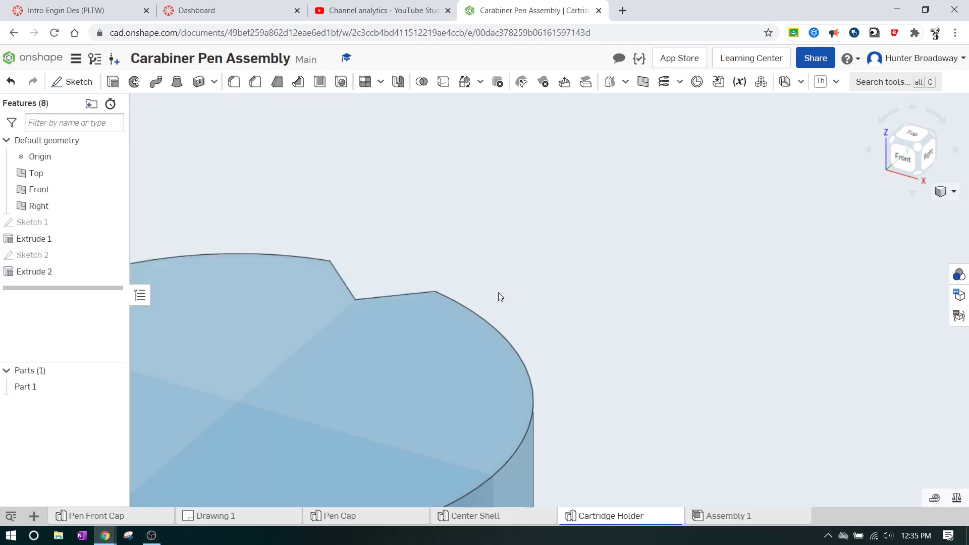
{"action": "scroll", "coordinate": [498, 293], "scroll_direction": "down", "scroll_amount": 5}
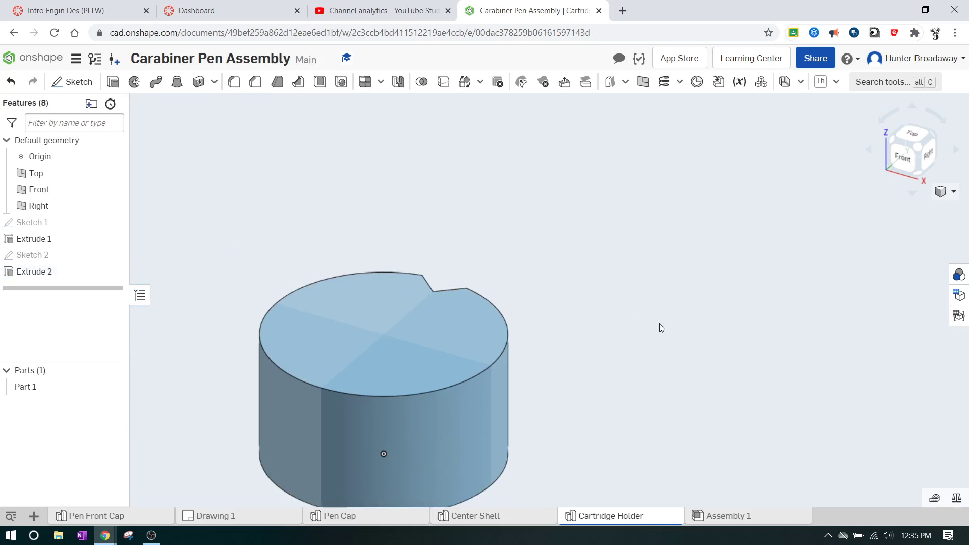
{"action": "left_click", "coordinate": [935, 135]}
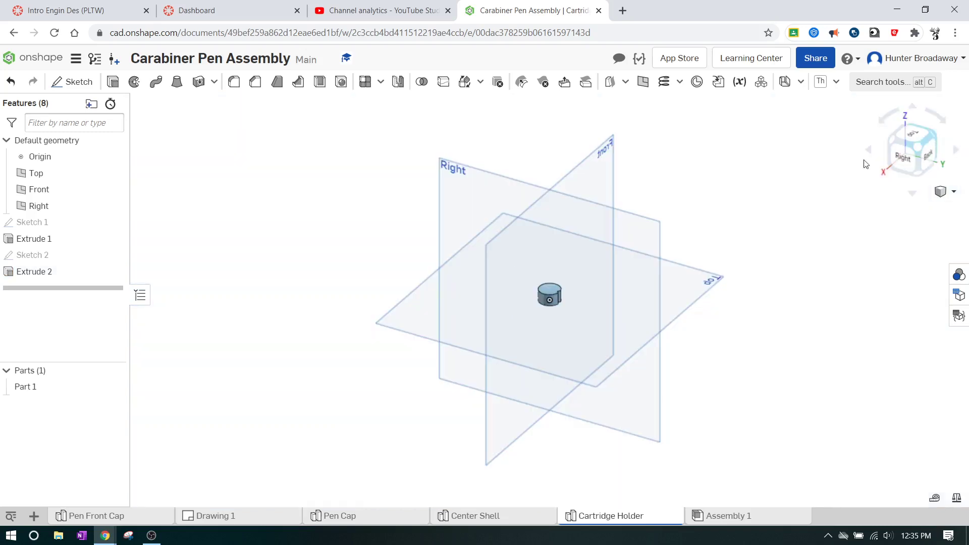
{"action": "scroll", "coordinate": [575, 296], "scroll_direction": "up", "scroll_amount": 10}
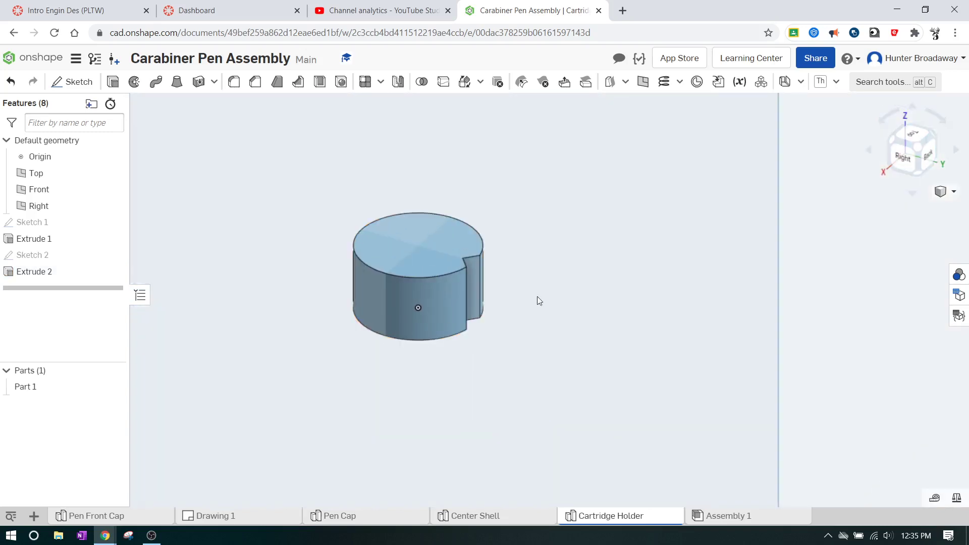
{"action": "scroll", "coordinate": [539, 303], "scroll_direction": "up", "scroll_amount": 2}
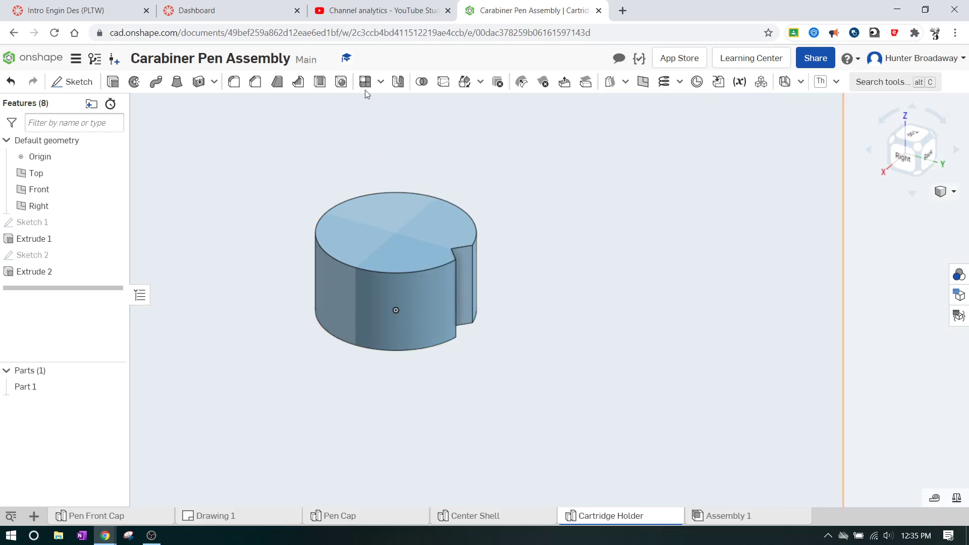
{"action": "left_click", "coordinate": [382, 82]}
- Circular-pattern the Extrude 2 notch four times around the cylinder's top circular edge
{"action": "left_click", "coordinate": [387, 124]}
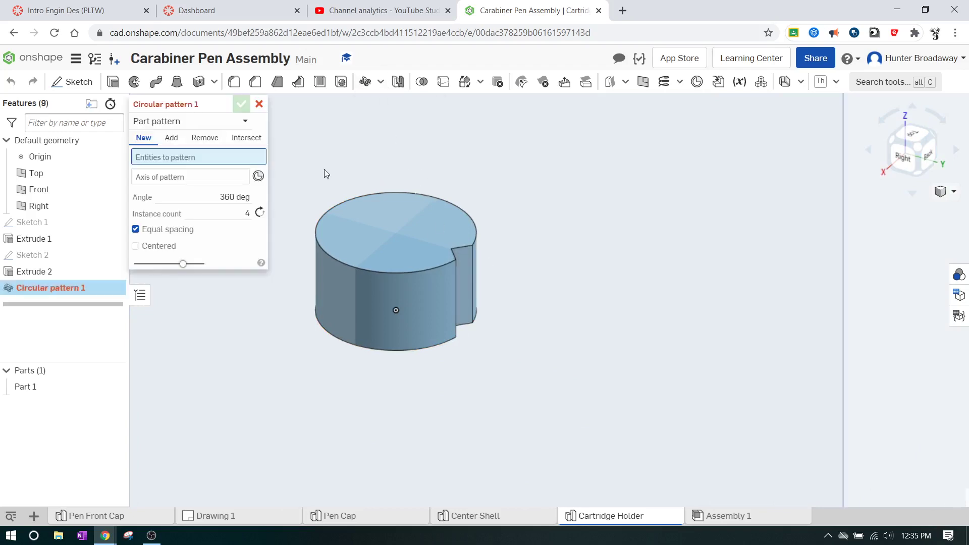
{"action": "left_click", "coordinate": [222, 122]}
{"action": "left_click", "coordinate": [176, 160]}
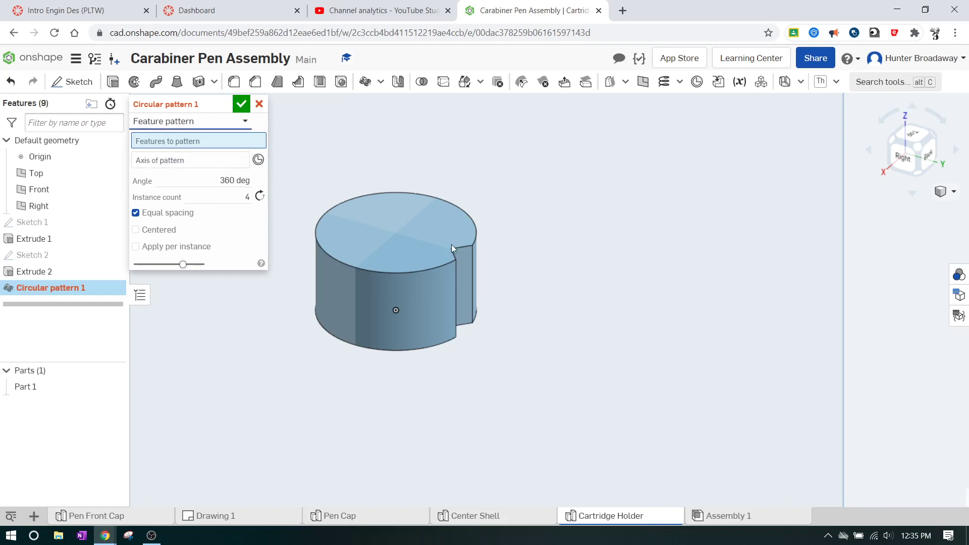
{"action": "left_click", "coordinate": [466, 247]}
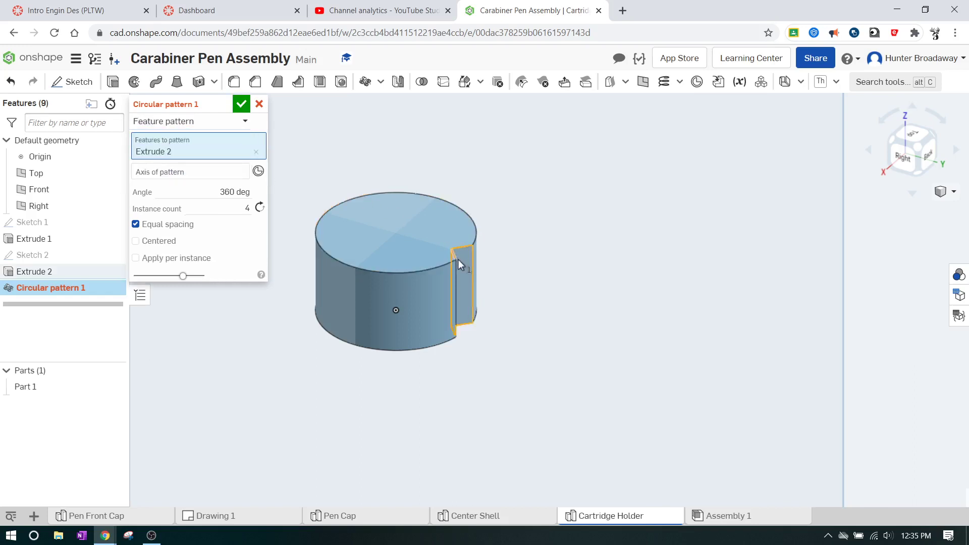
{"action": "left_click", "coordinate": [202, 173]}
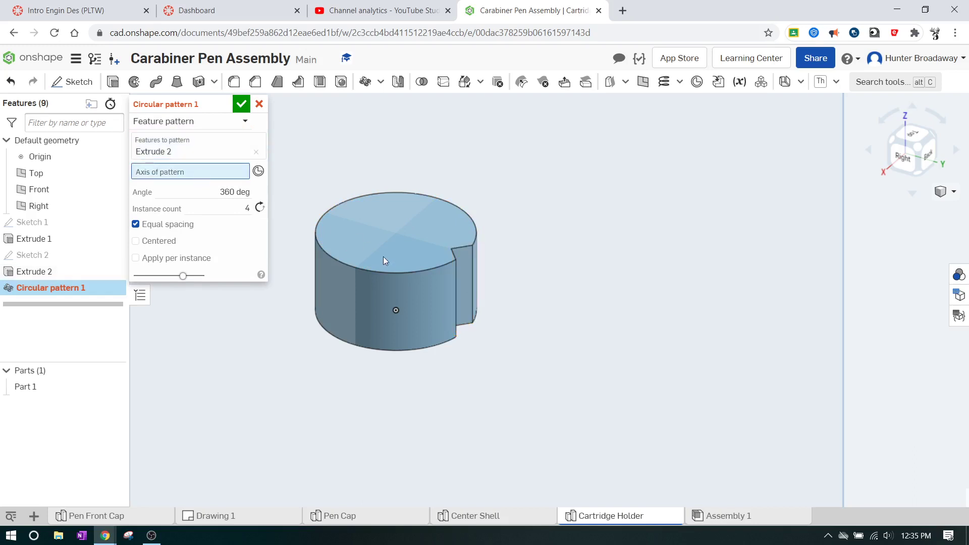
{"action": "left_click", "coordinate": [399, 271]}
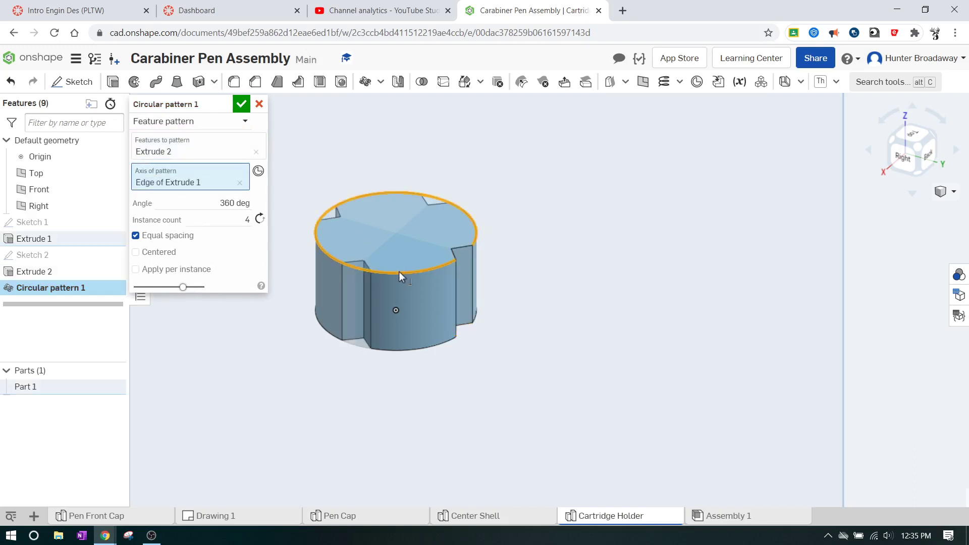
{"action": "left_click", "coordinate": [242, 107]}
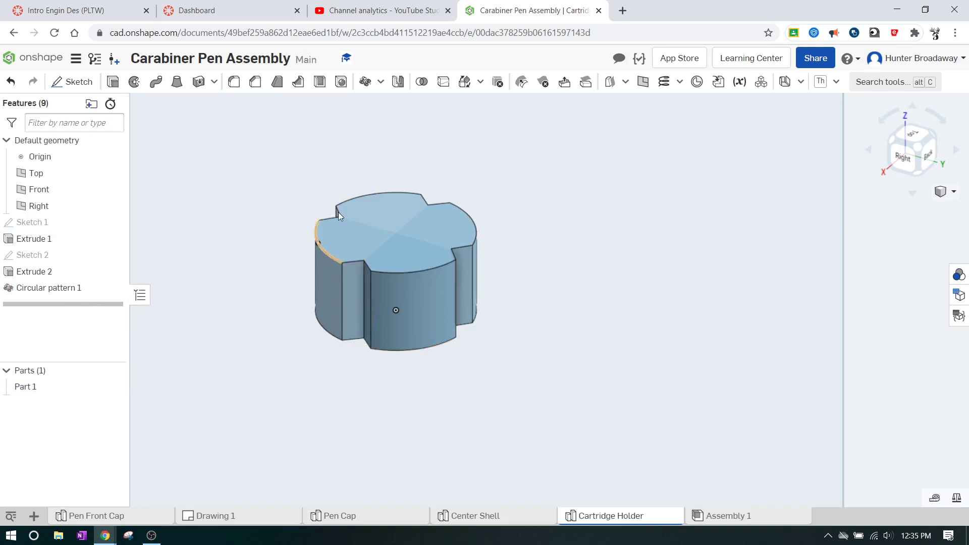
- Look straight down on the cross-notched part's top face, zoomed in
{"action": "left_click", "coordinate": [914, 137]}
{"action": "scroll", "coordinate": [555, 298], "scroll_direction": "up", "scroll_amount": 5}
{"action": "scroll", "coordinate": [570, 288], "scroll_direction": "up", "scroll_amount": 6}
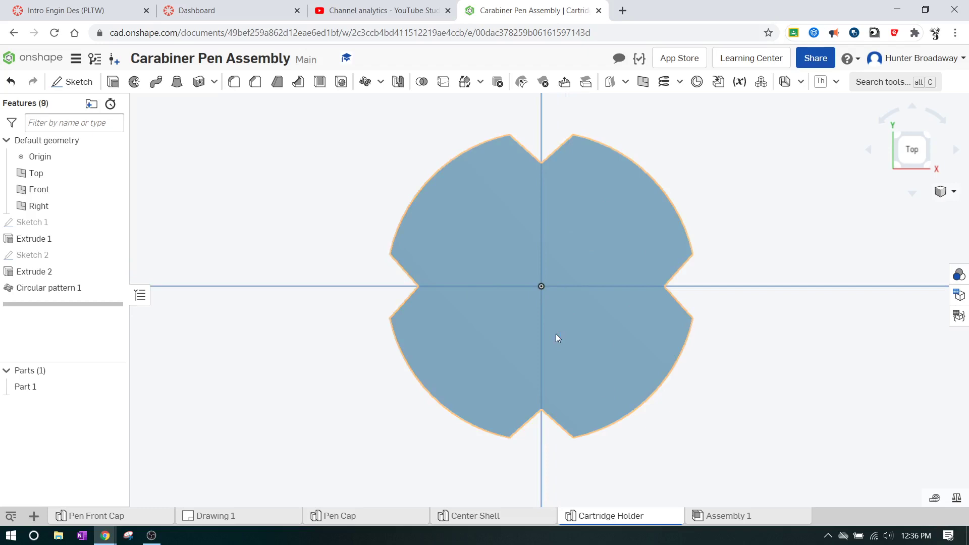
- Start Sketch 3 on the top face with a 0.125-diameter circle in the upper-left quarter
{"action": "left_click", "coordinate": [77, 82]}
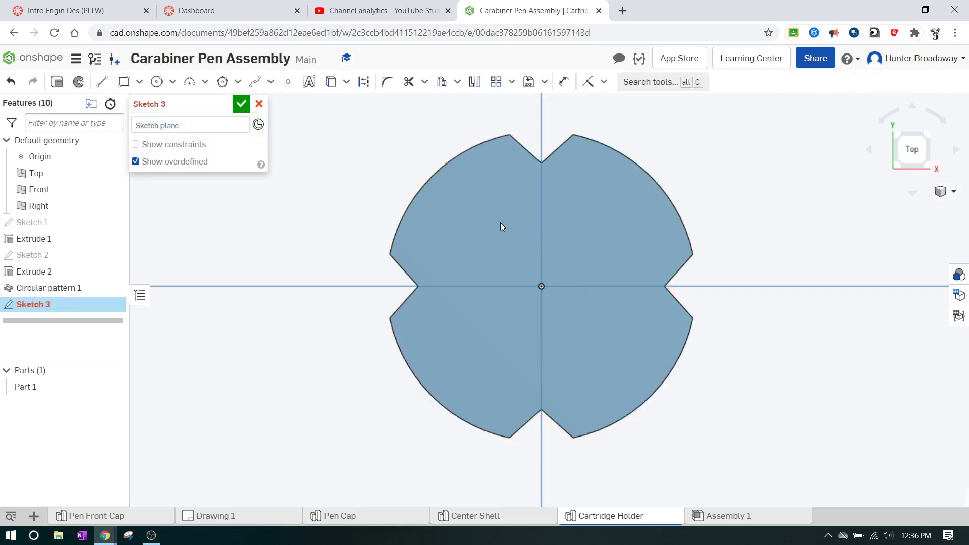
{"action": "left_click", "coordinate": [501, 222]}
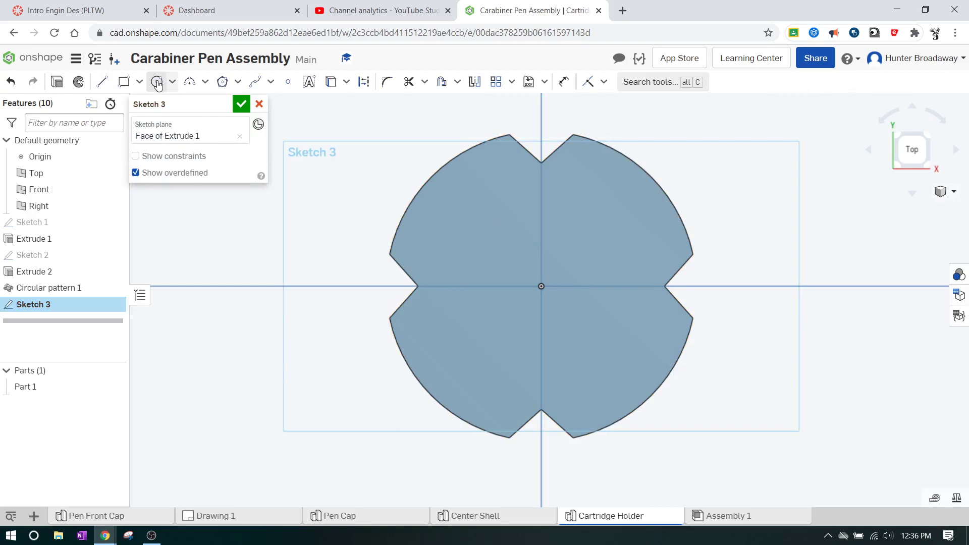
{"action": "left_click", "coordinate": [157, 82]}
{"action": "left_click", "coordinate": [483, 218]}
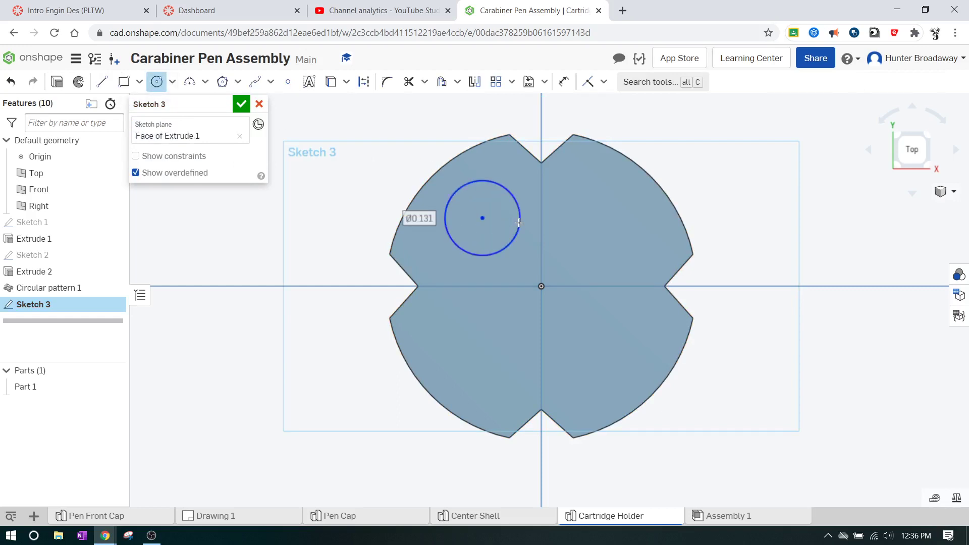
{"action": "type", "text": "125"}
{"action": "key", "text": "Return"}
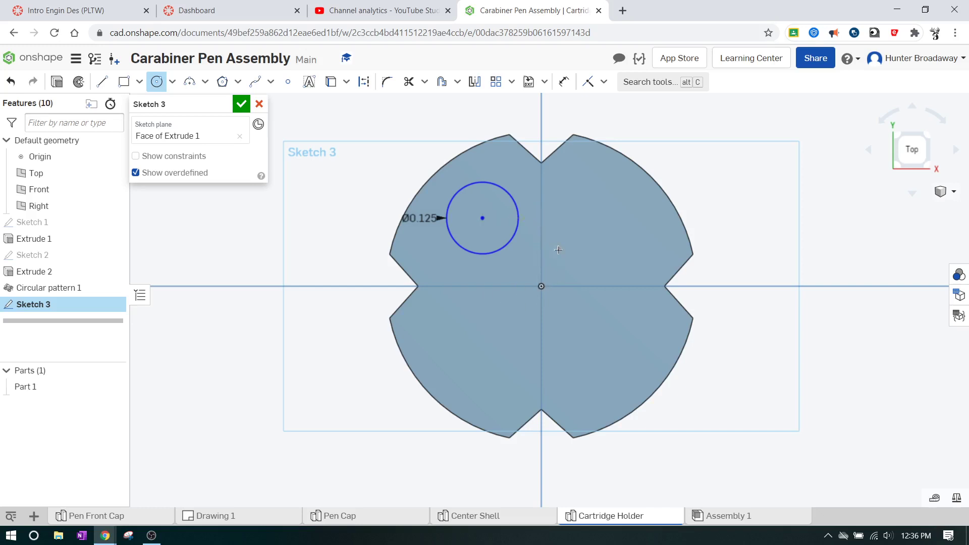
- Dimension the circle's centre 0.1 from the vertical axis and 0.1 from the horizontal axis
{"action": "key", "text": "Escape"}
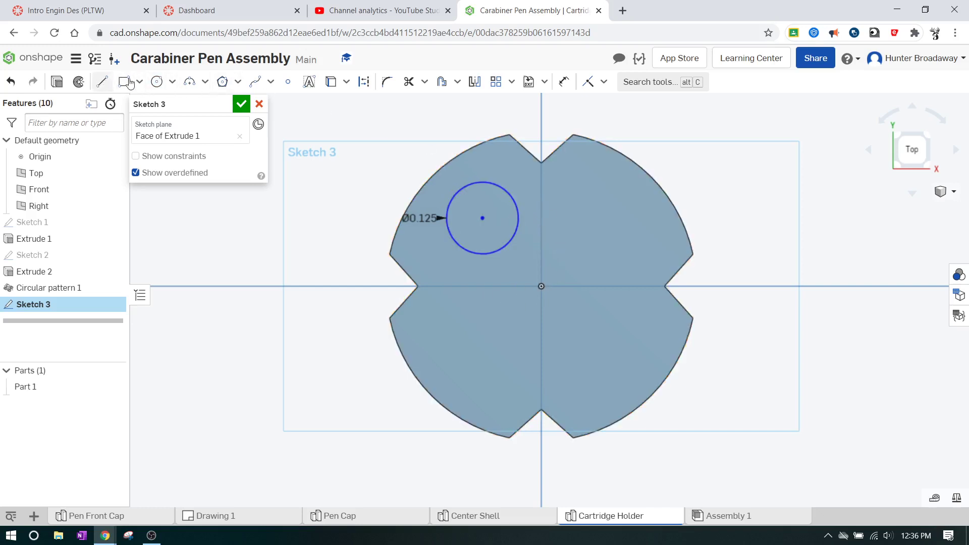
{"action": "left_click", "coordinate": [564, 81]}
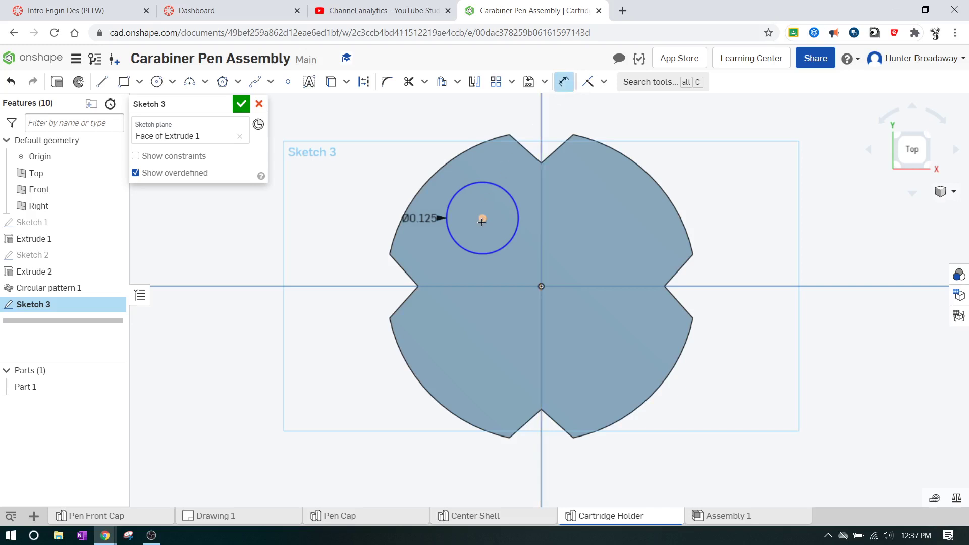
{"action": "left_click", "coordinate": [483, 219]}
{"action": "left_click", "coordinate": [541, 219]}
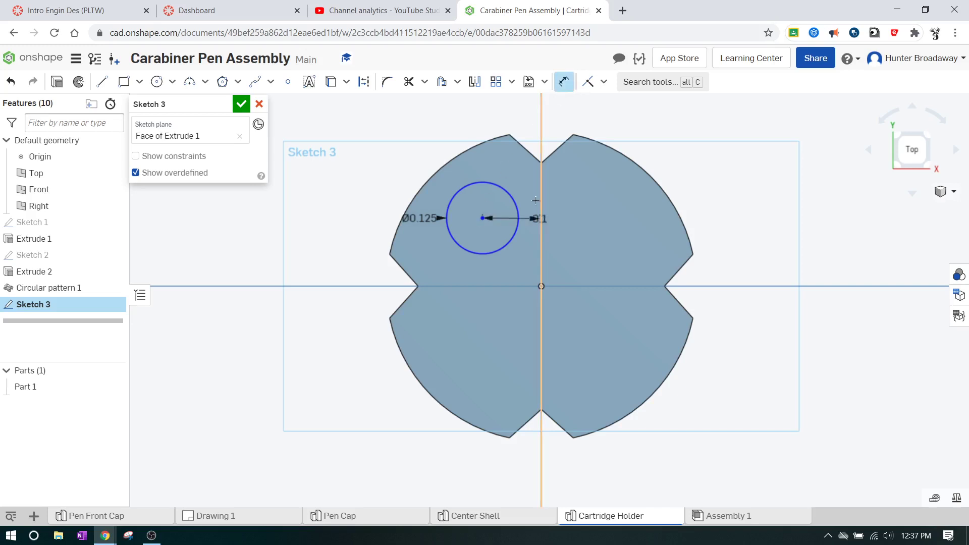
{"action": "left_click", "coordinate": [513, 107]}
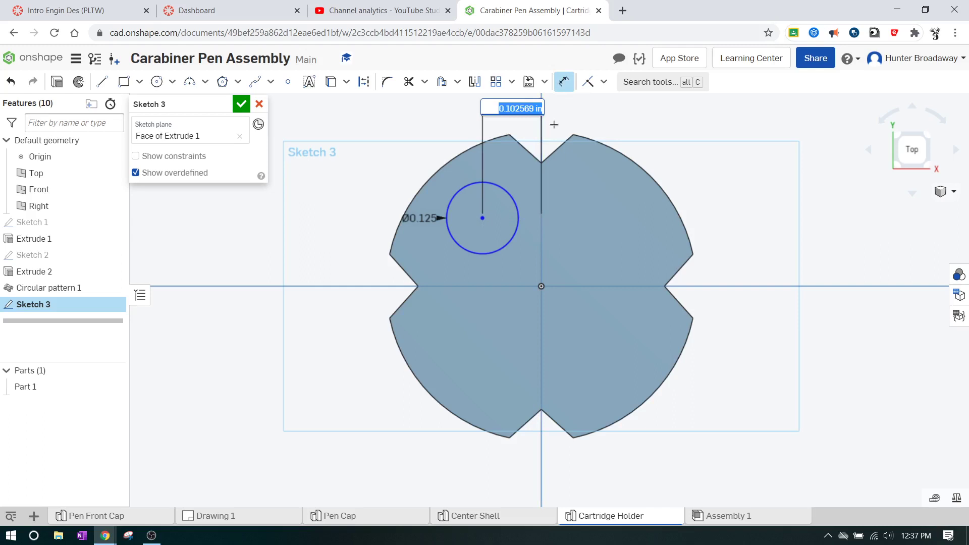
{"action": "type", "text": "0.1"}
{"action": "key", "text": "Return"}
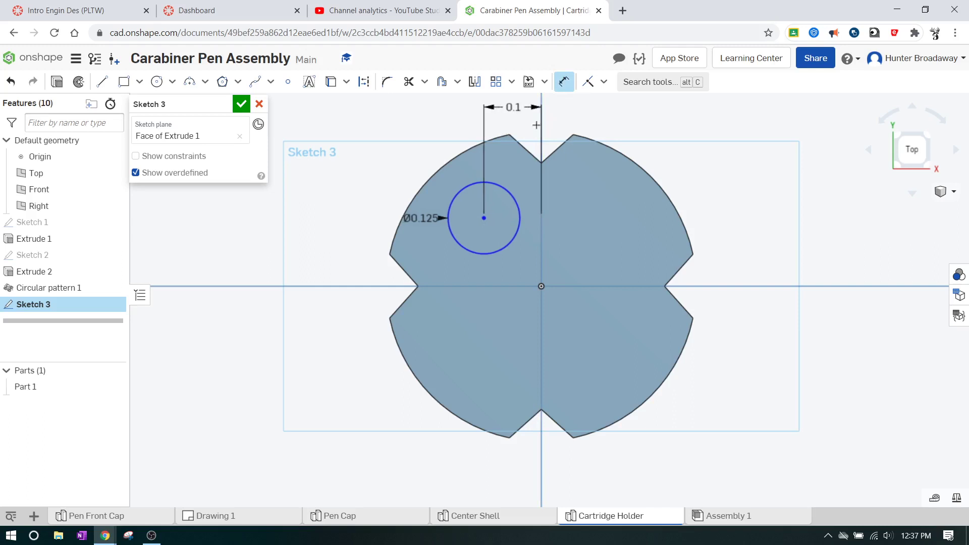
{"action": "left_click", "coordinate": [480, 288]}
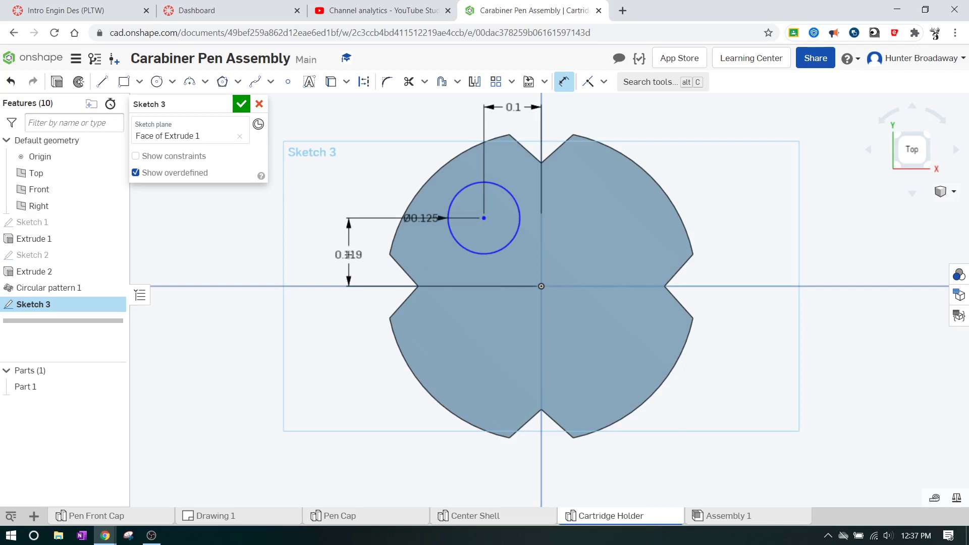
{"action": "left_click", "coordinate": [350, 256]}
{"action": "type", "text": "0.1"}
{"action": "key", "text": "Return"}
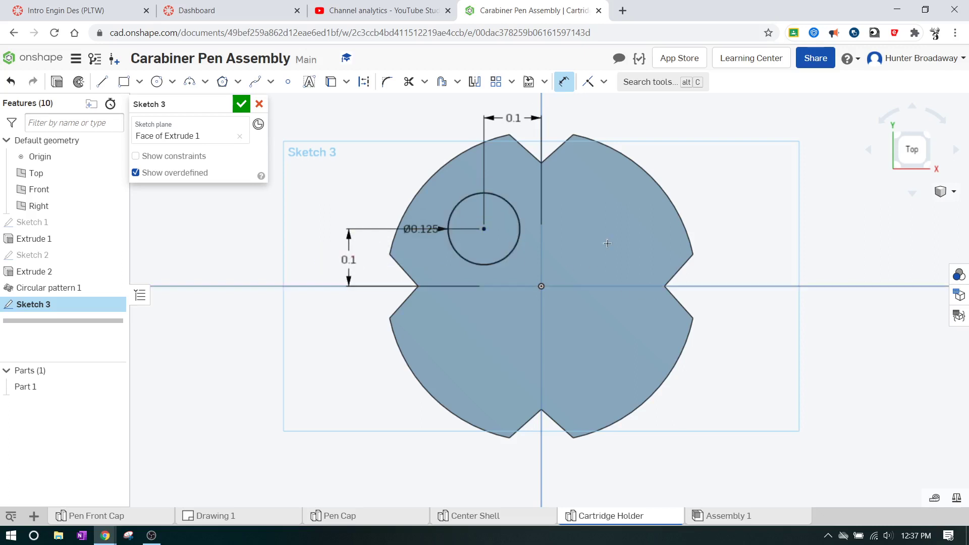
- Start a linear pattern of the hole circle in Sketch 3
{"action": "left_click", "coordinate": [497, 84]}
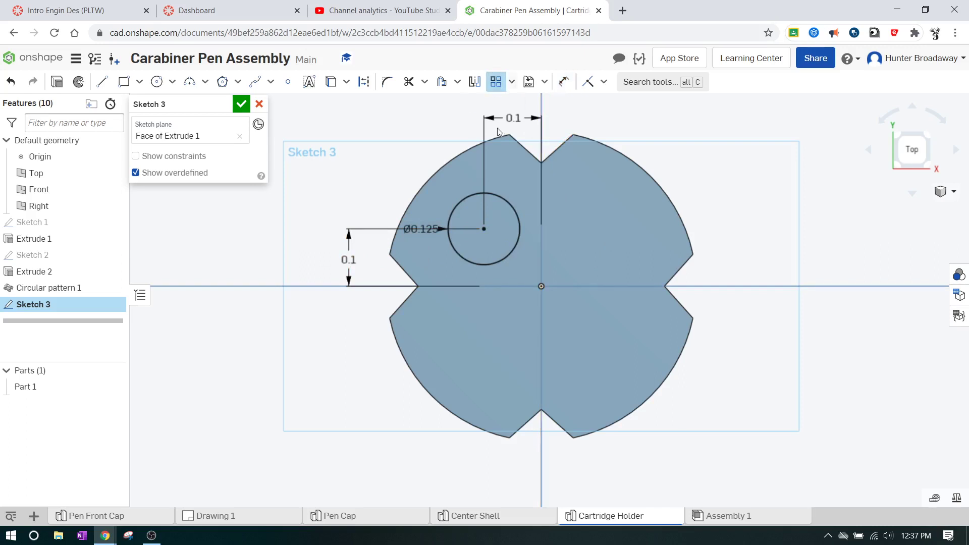
{"action": "left_click", "coordinate": [508, 202]}
{"action": "scroll", "coordinate": [634, 212], "scroll_direction": "down", "scroll_amount": 1}
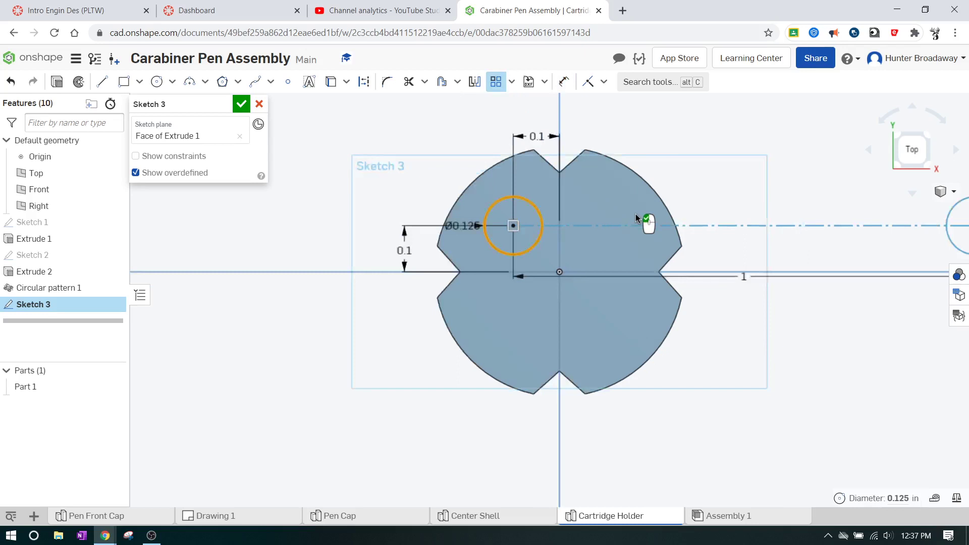
{"action": "scroll", "coordinate": [637, 218], "scroll_direction": "down", "scroll_amount": 2}
{"action": "scroll", "coordinate": [637, 218], "scroll_direction": "up", "scroll_amount": 1}
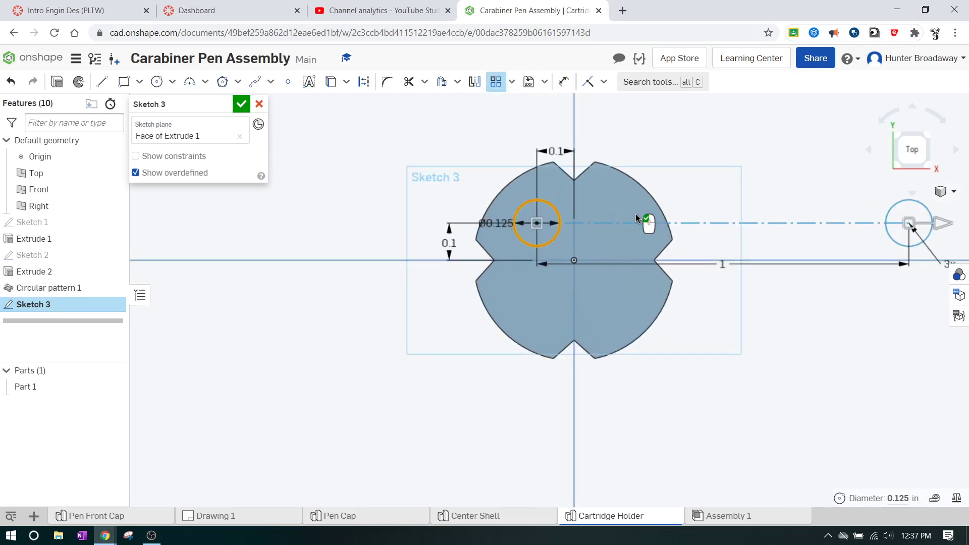
- Set the pattern spacing to 0.2 and the copy count to 2
{"action": "left_click", "coordinate": [722, 263]}
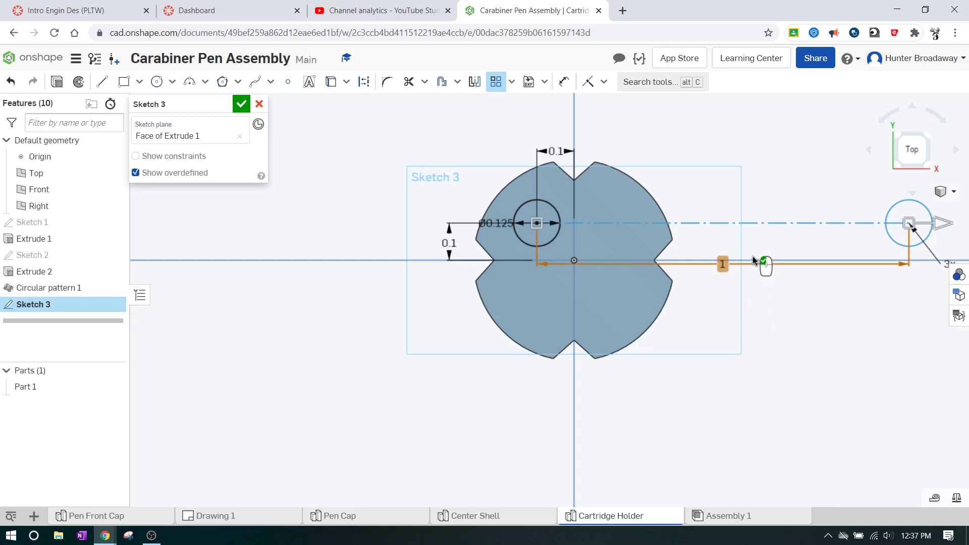
{"action": "double_click", "coordinate": [723, 264]}
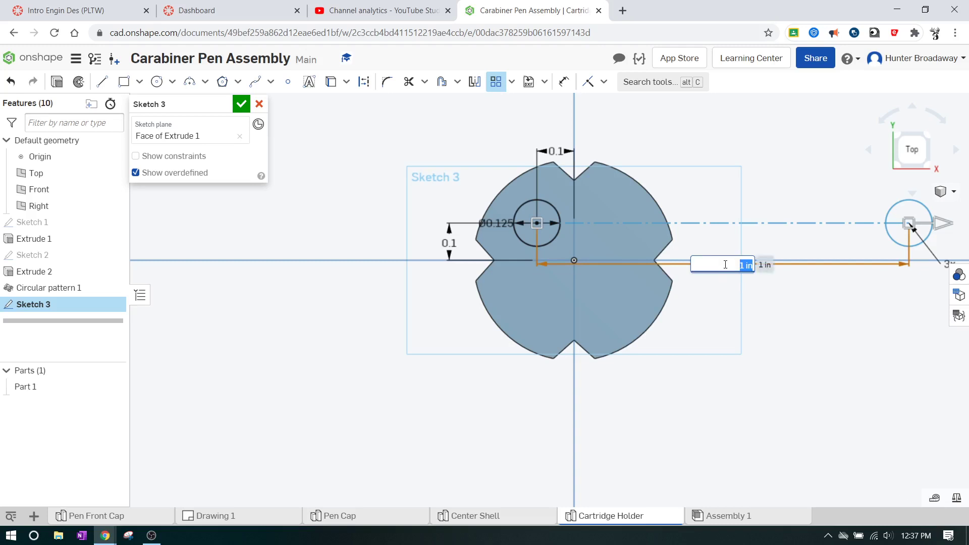
{"action": "type", "text": "0.2"}
{"action": "key", "text": "Return"}
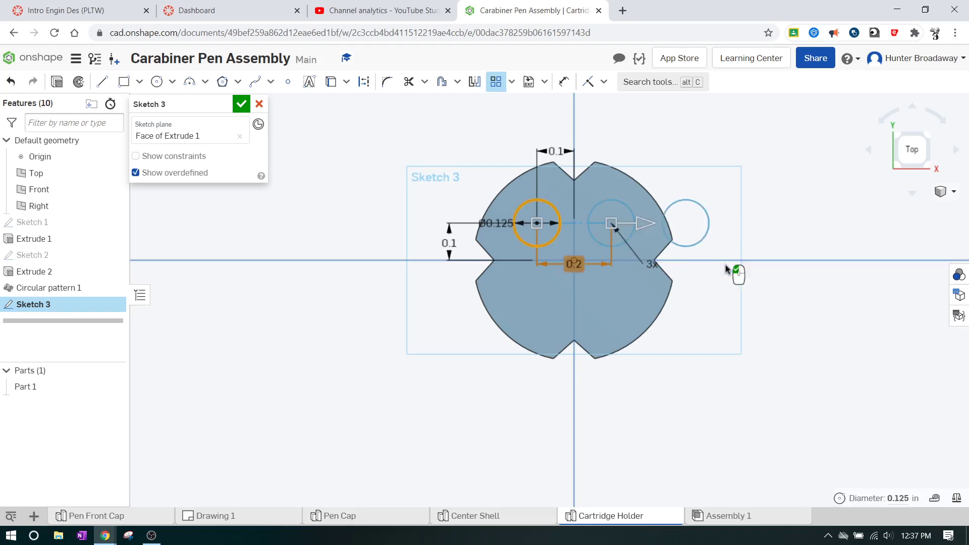
{"action": "double_click", "coordinate": [651, 263]}
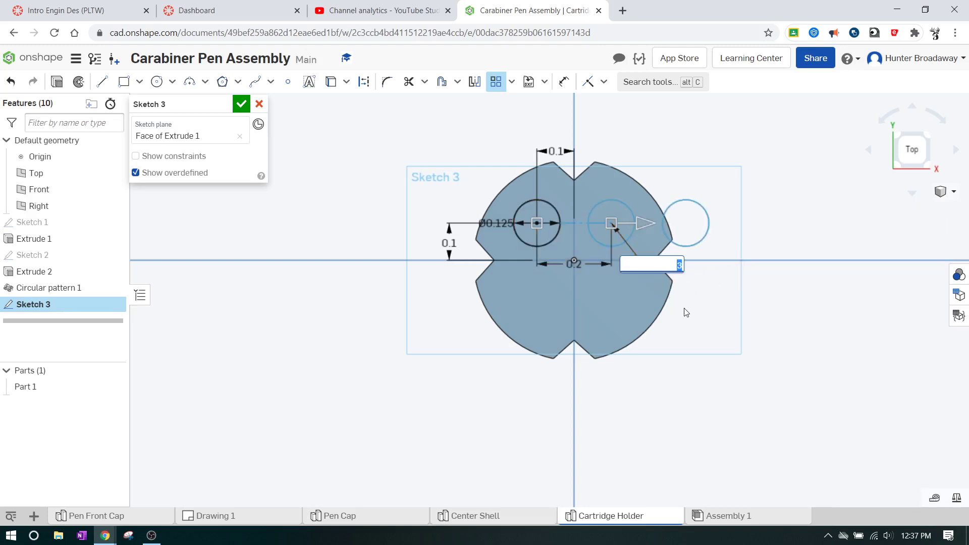
{"action": "type", "text": "2"}
{"action": "left_click", "coordinate": [703, 319]}
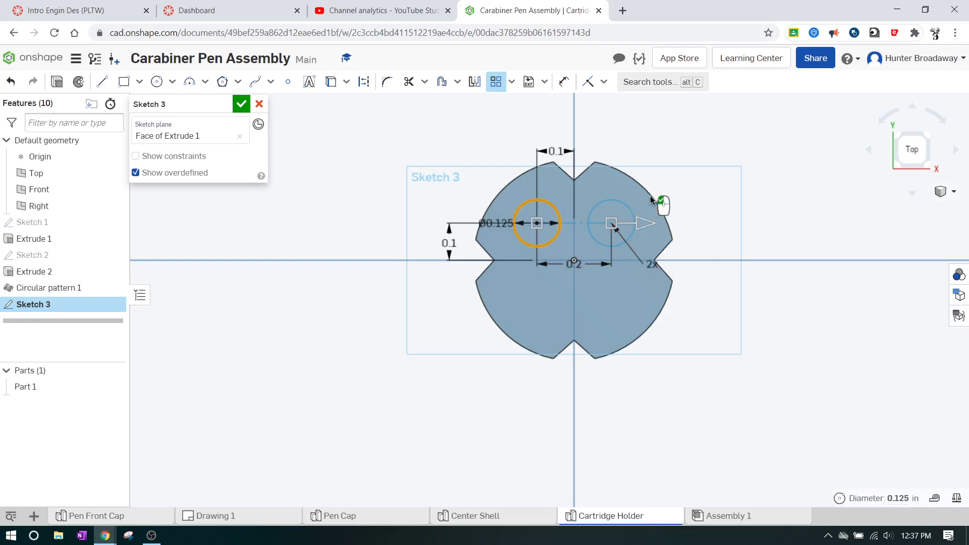
{"action": "scroll", "coordinate": [671, 207], "scroll_direction": "up", "scroll_amount": 3}
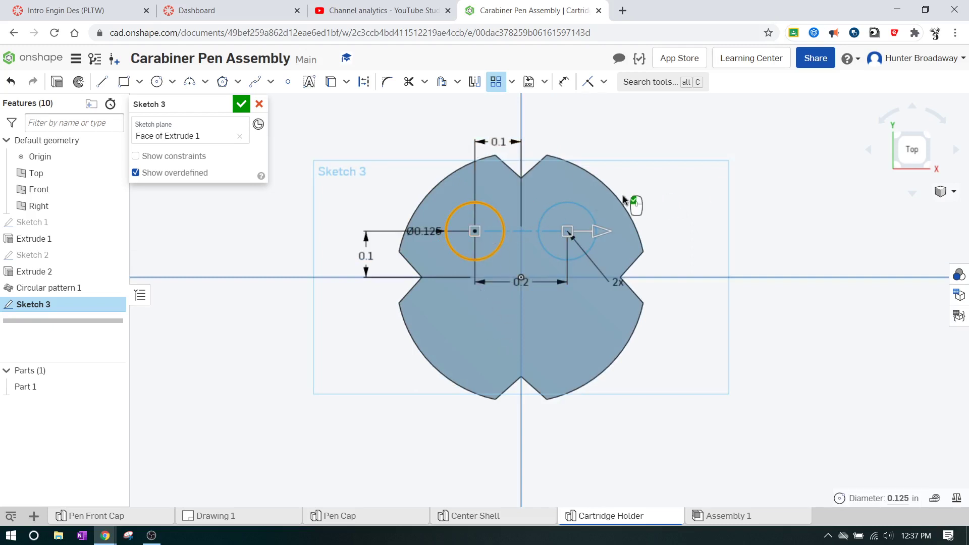
- Select the original circle's centre point for the second pattern direction
{"action": "left_click", "coordinate": [476, 232]}
{"action": "scroll", "coordinate": [499, 210], "scroll_direction": "down", "scroll_amount": 3}
{"action": "scroll", "coordinate": [532, 225], "scroll_direction": "down", "scroll_amount": 3}
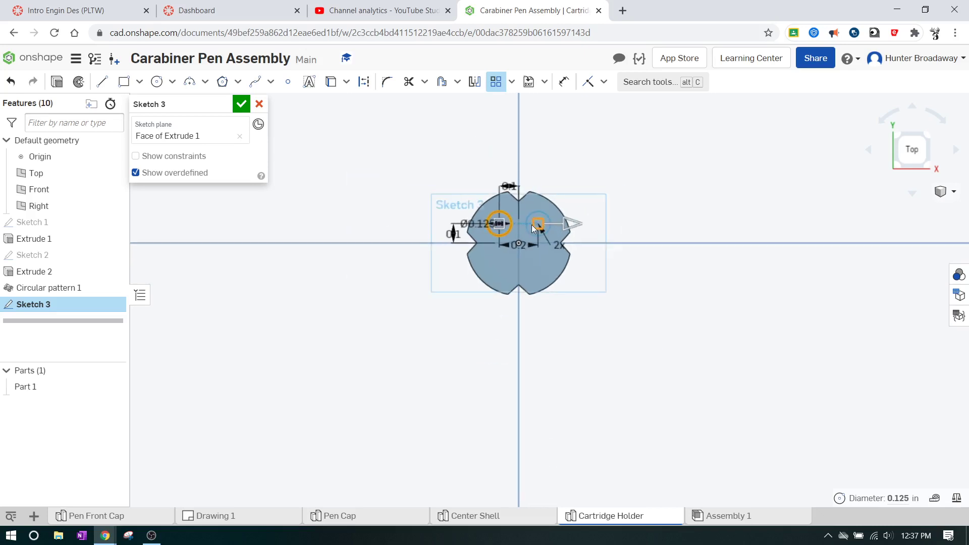
{"action": "scroll", "coordinate": [616, 256], "scroll_direction": "down", "scroll_amount": 3}
{"action": "scroll", "coordinate": [616, 254], "scroll_direction": "up", "scroll_amount": 3}
{"action": "scroll", "coordinate": [616, 254], "scroll_direction": "down", "scroll_amount": 3}
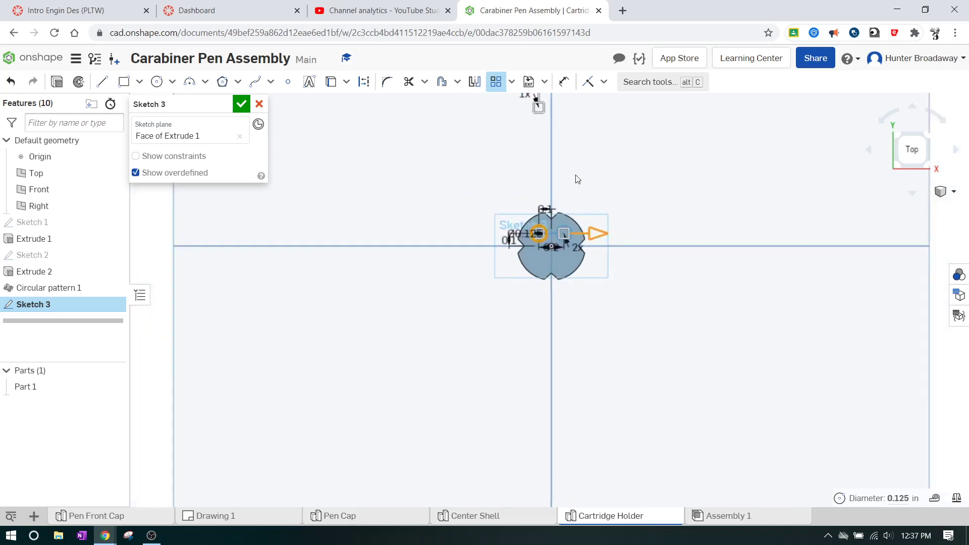
{"action": "scroll", "coordinate": [575, 174], "scroll_direction": "down", "scroll_amount": 1}
{"action": "scroll", "coordinate": [575, 172], "scroll_direction": "down", "scroll_amount": 1}
{"action": "middle_click_drag", "start_coordinate": [609, 169], "coordinate": [552, 264]}
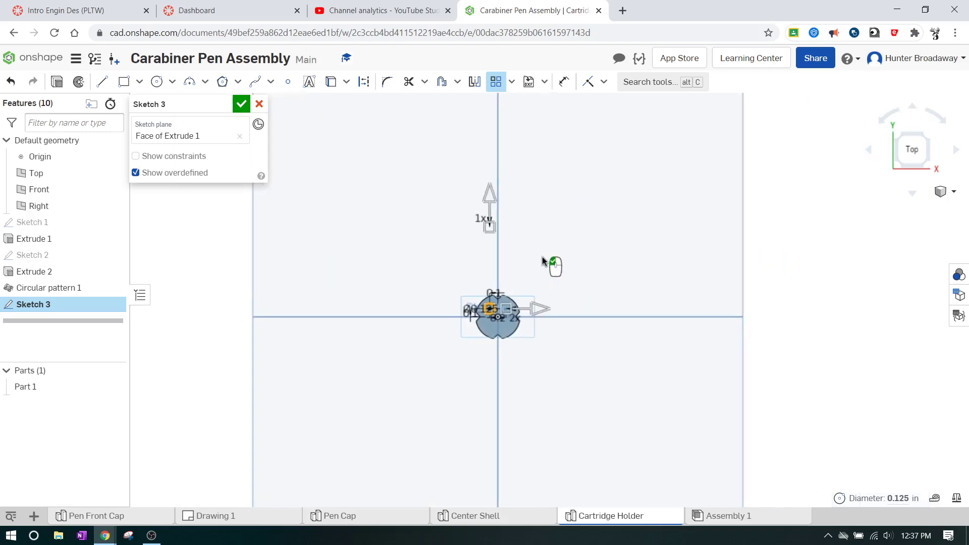
{"action": "scroll", "coordinate": [534, 262], "scroll_direction": "up", "scroll_amount": 1}
- Point the second pattern direction downward with a count of 2
{"action": "left_click", "coordinate": [472, 194]}
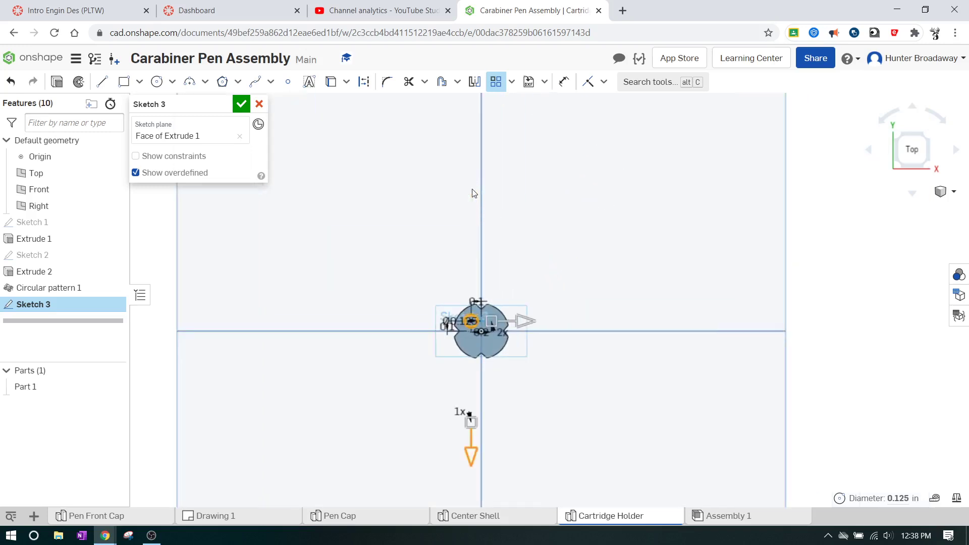
{"action": "scroll", "coordinate": [528, 418], "scroll_direction": "up", "scroll_amount": 2}
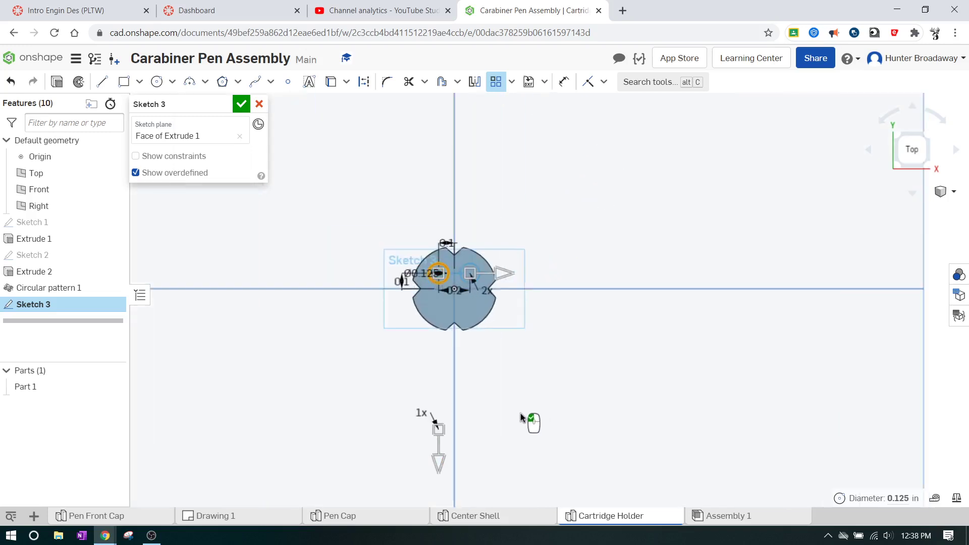
{"action": "double_click", "coordinate": [422, 414]}
{"action": "type", "text": "2"}
{"action": "key", "text": "Return"}
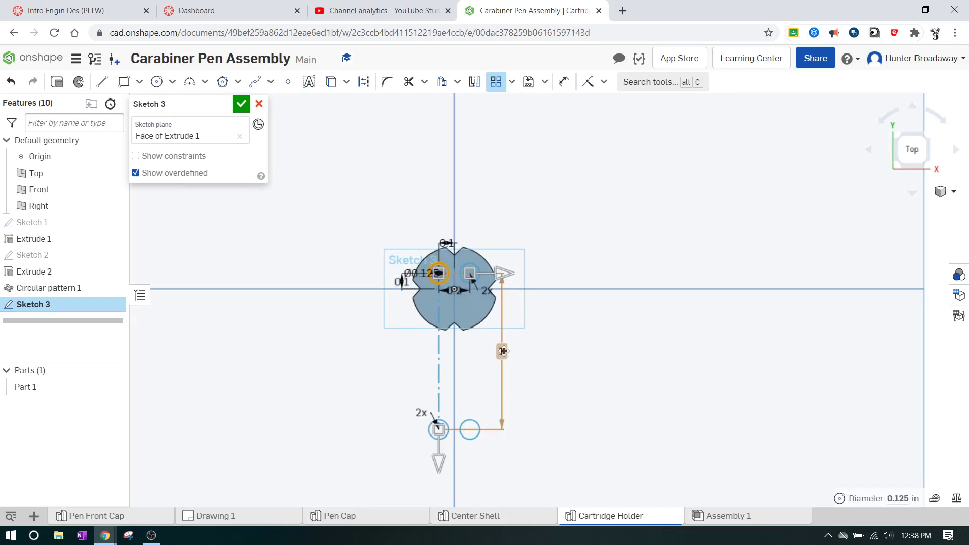
- Space the vertical copies 0.2 in apart, forming a 2×2 hole grid
{"action": "double_click", "coordinate": [507, 353]}
{"action": "type", "text": ".2"}
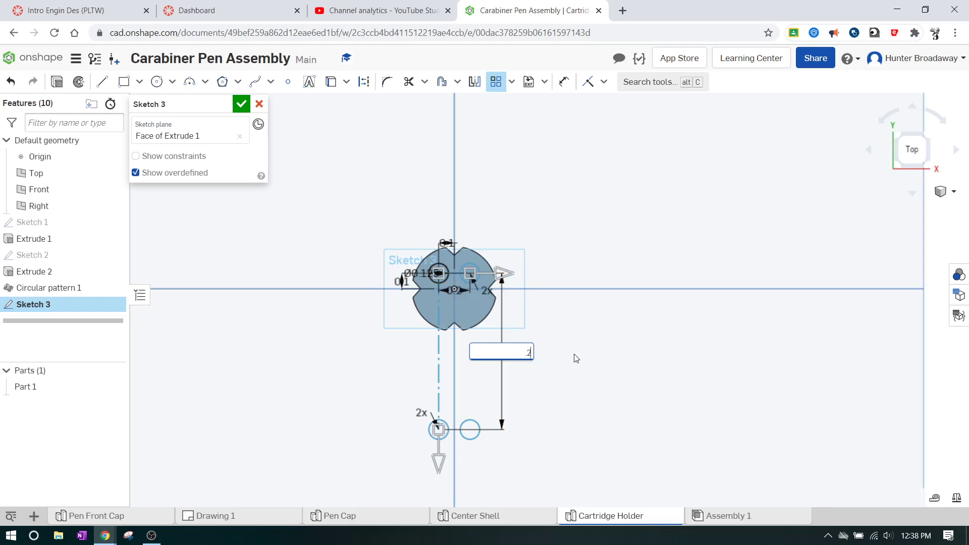
{"action": "key", "text": "Return"}
{"action": "scroll", "coordinate": [462, 286], "scroll_direction": "up", "scroll_amount": 5}
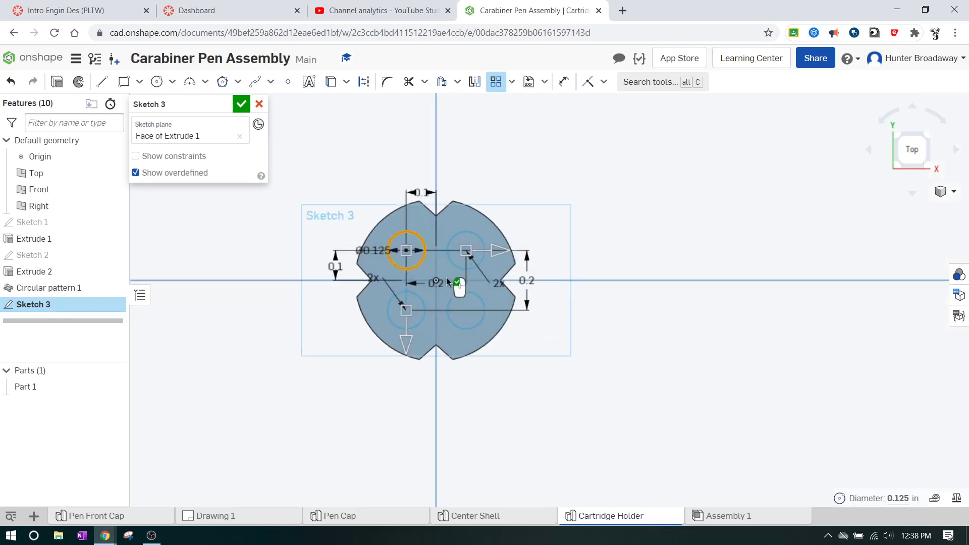
{"action": "scroll", "coordinate": [438, 275], "scroll_direction": "up", "scroll_amount": 2}
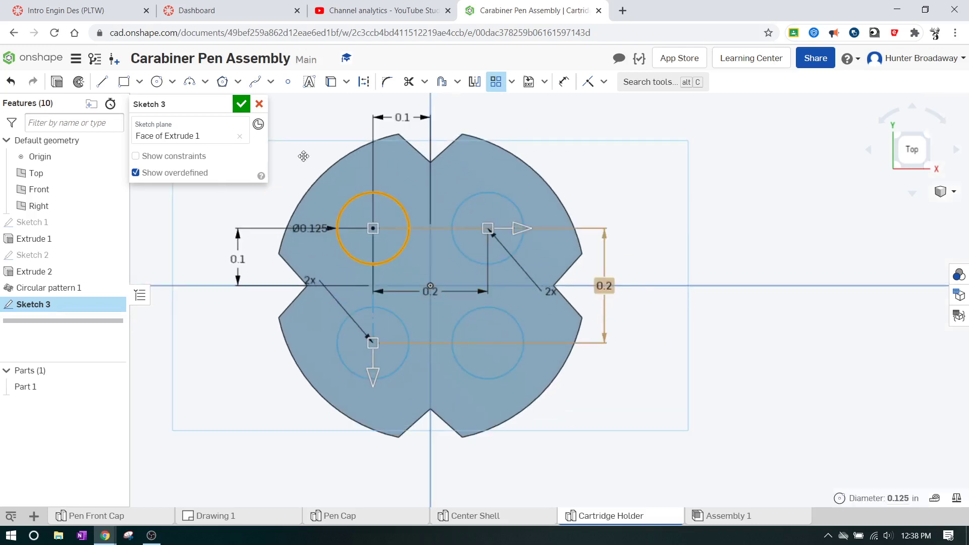
- Accept Sketch 3 and view the part isometrically
{"action": "left_click", "coordinate": [240, 104]}
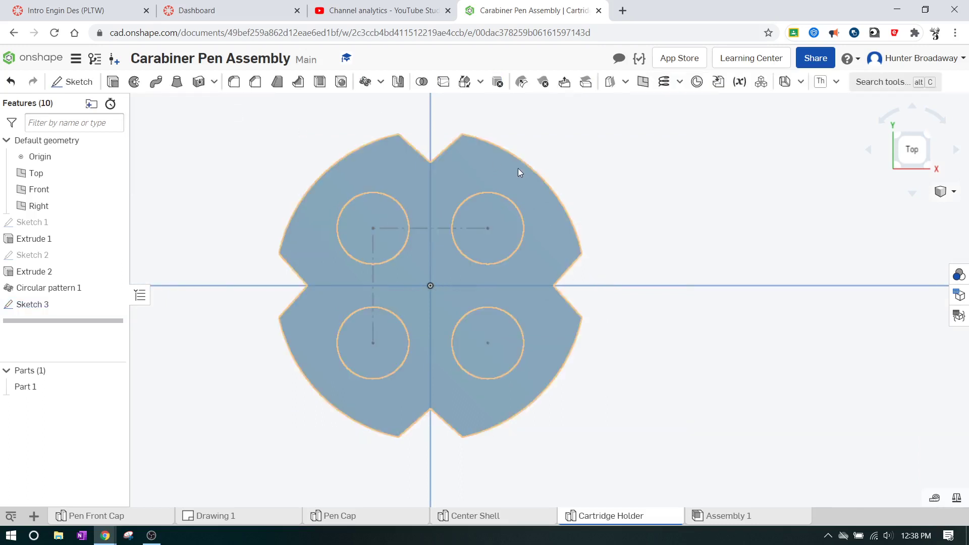
{"action": "left_click", "coordinate": [931, 168]}
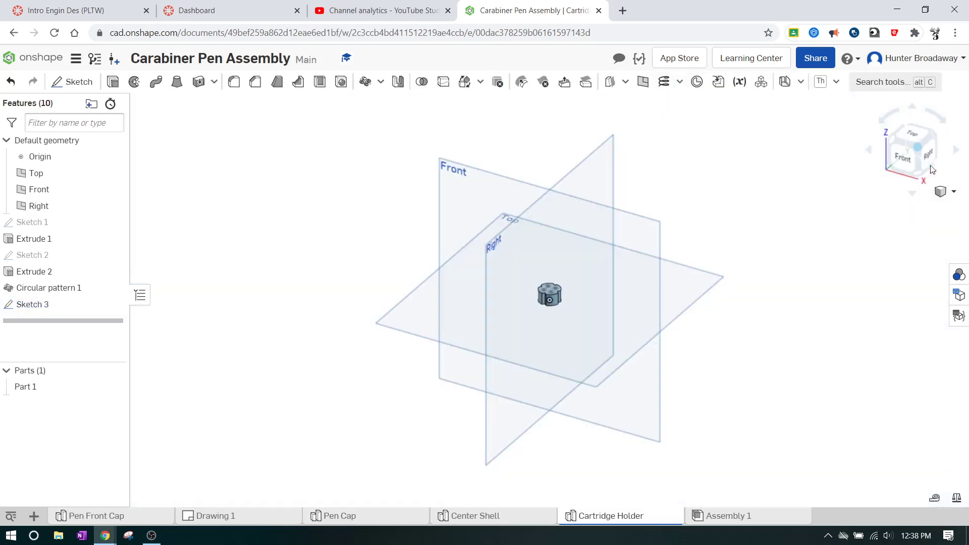
{"action": "scroll", "coordinate": [547, 300], "scroll_direction": "up", "scroll_amount": 5}
{"action": "scroll", "coordinate": [419, 329], "scroll_direction": "up", "scroll_amount": 3}
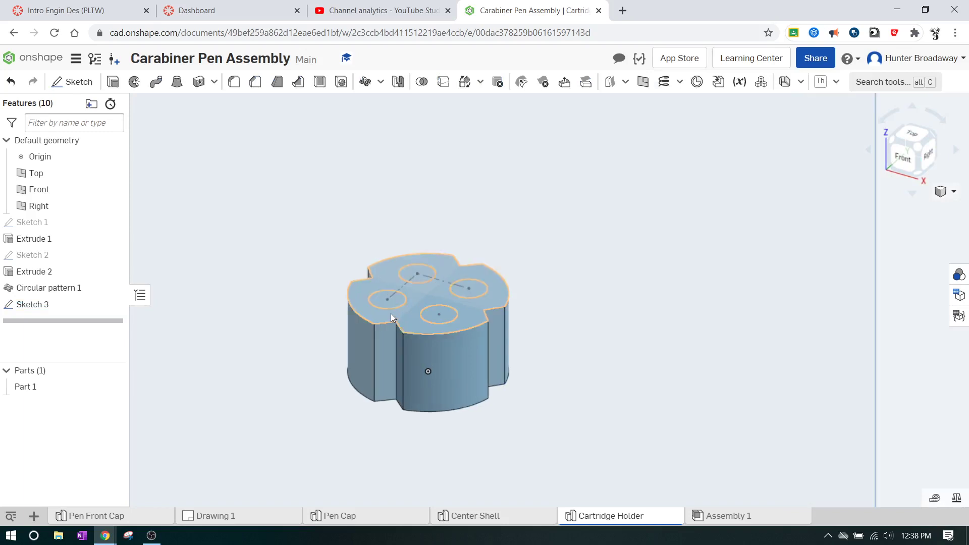
- Set up a Remove extrude through all four Sketch 3 hole circles
{"action": "left_click", "coordinate": [112, 82]}
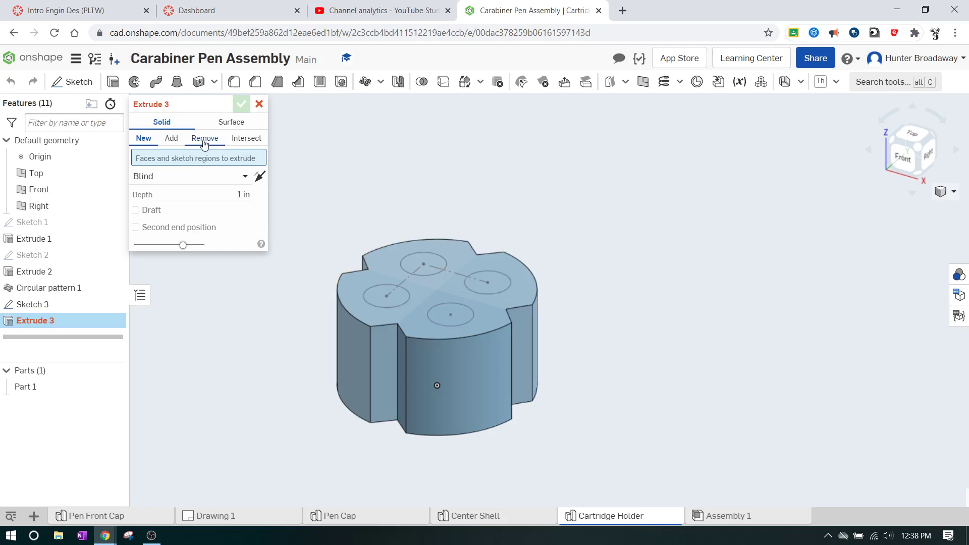
{"action": "left_click", "coordinate": [204, 138]}
{"action": "left_click", "coordinate": [499, 287]}
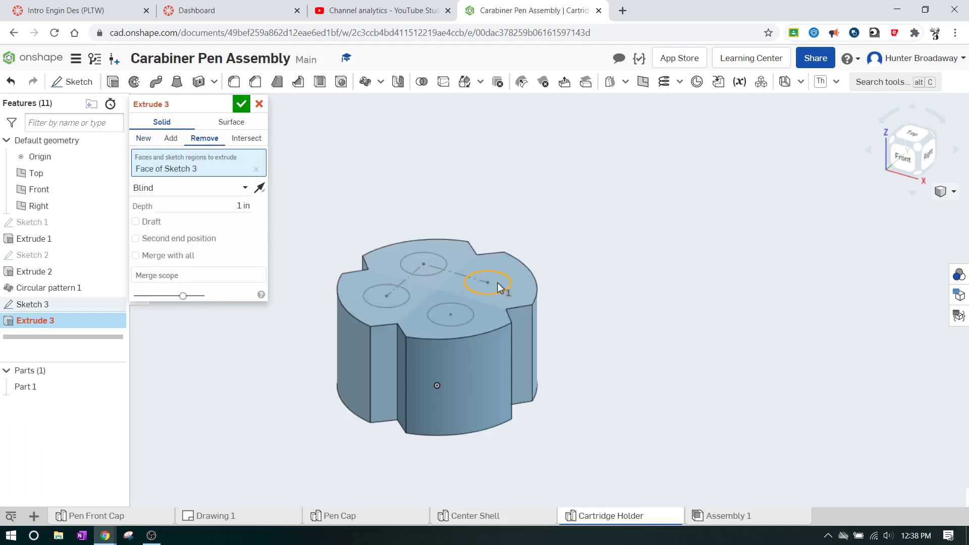
{"action": "left_click", "coordinate": [433, 264]}
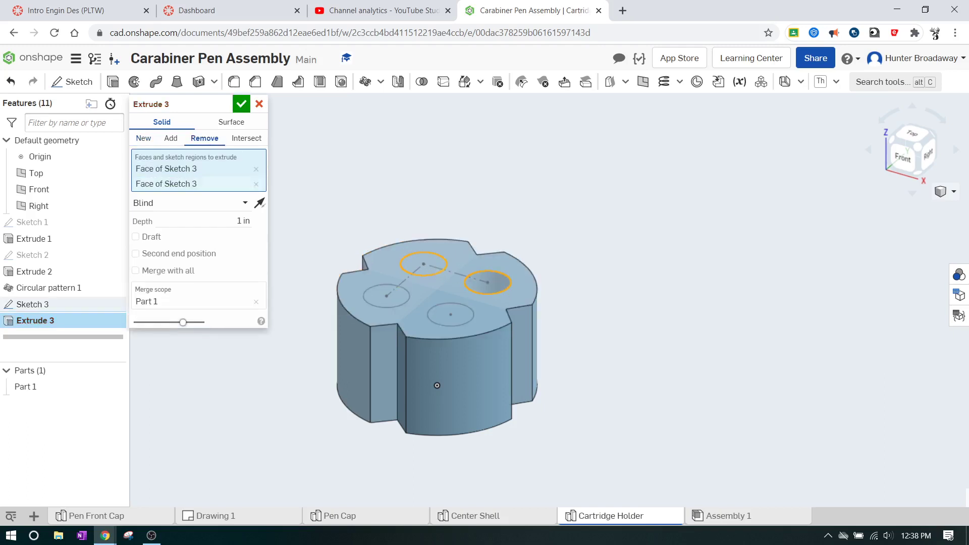
{"action": "left_click", "coordinate": [396, 296]}
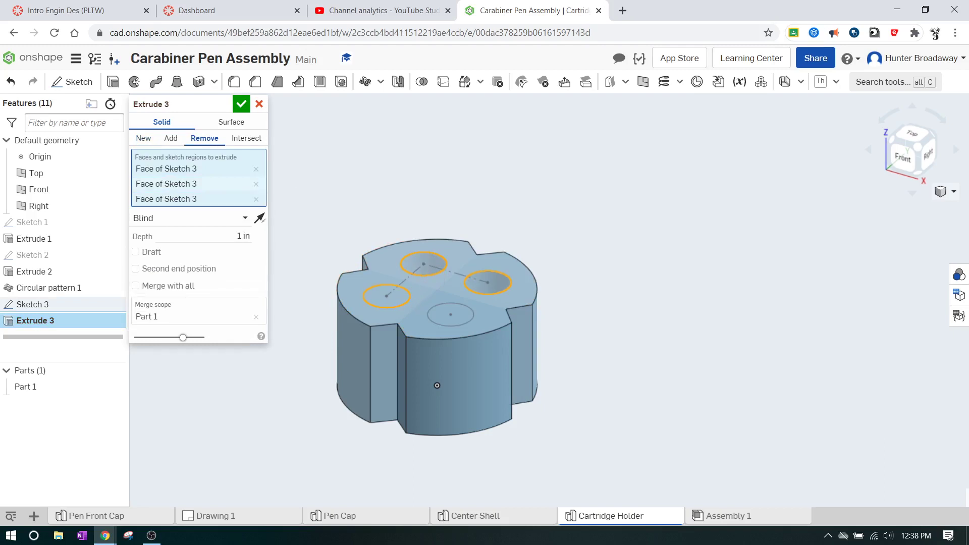
{"action": "left_click", "coordinate": [456, 313]}
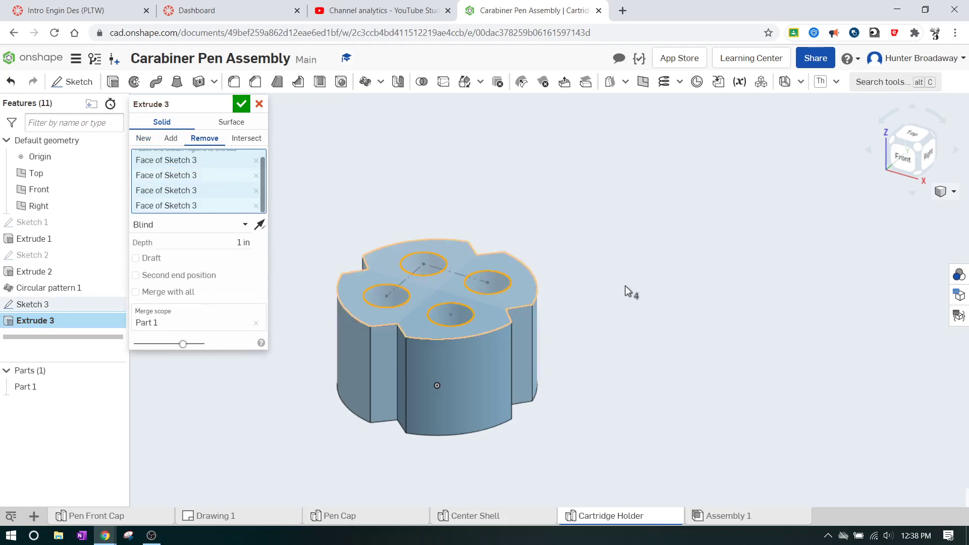
{"action": "left_click", "coordinate": [911, 134]}
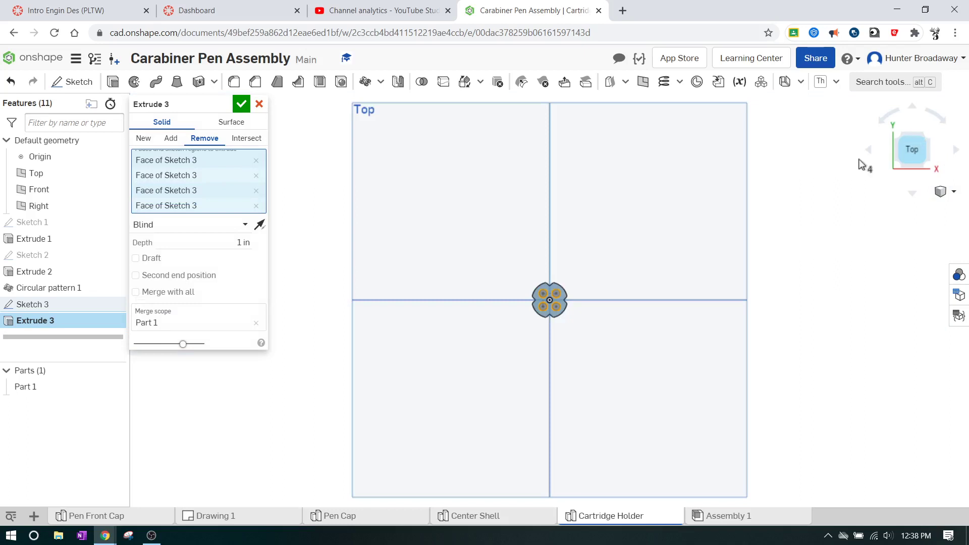
{"action": "scroll", "coordinate": [556, 316], "scroll_direction": "up", "scroll_amount": 10}
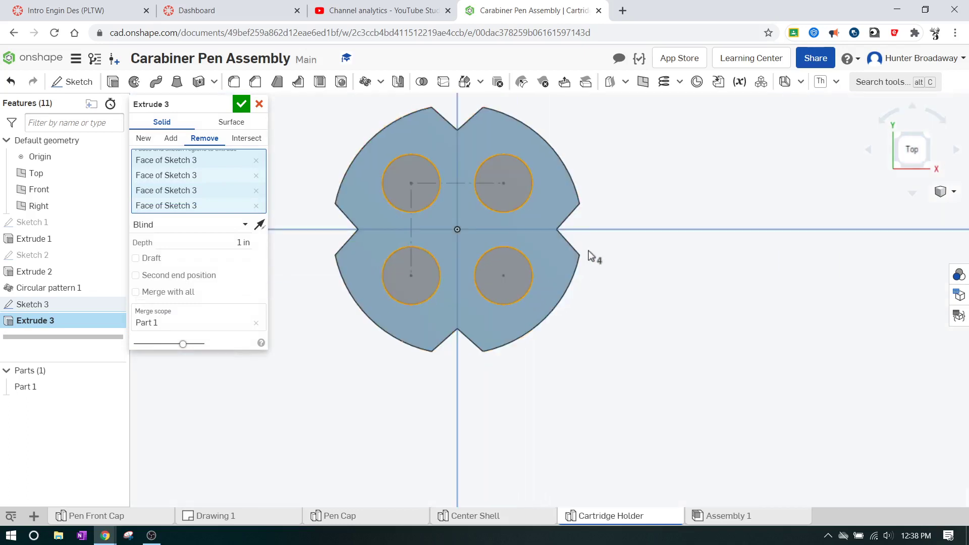
- Commit the four-hole cut and return to an isometric view
{"action": "left_click", "coordinate": [242, 104]}
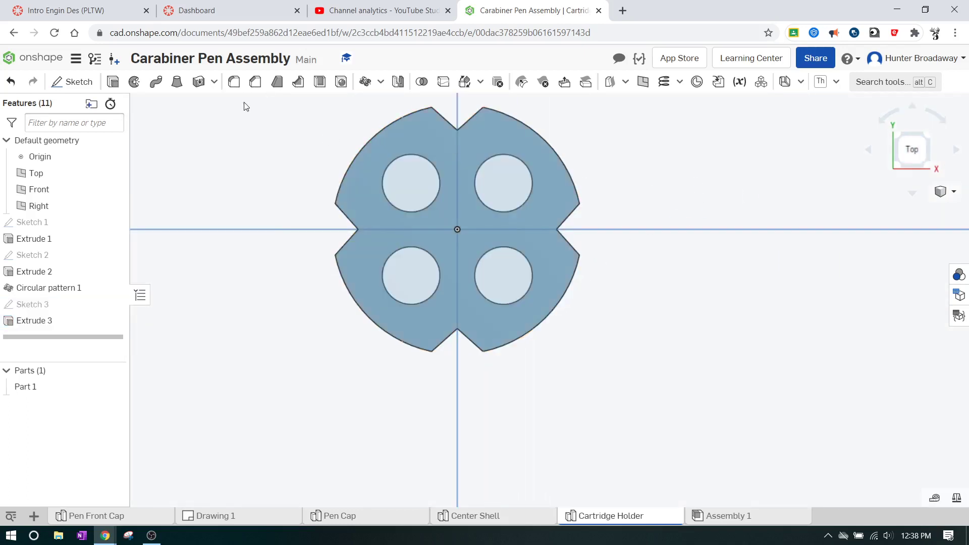
{"action": "left_click", "coordinate": [926, 165]}
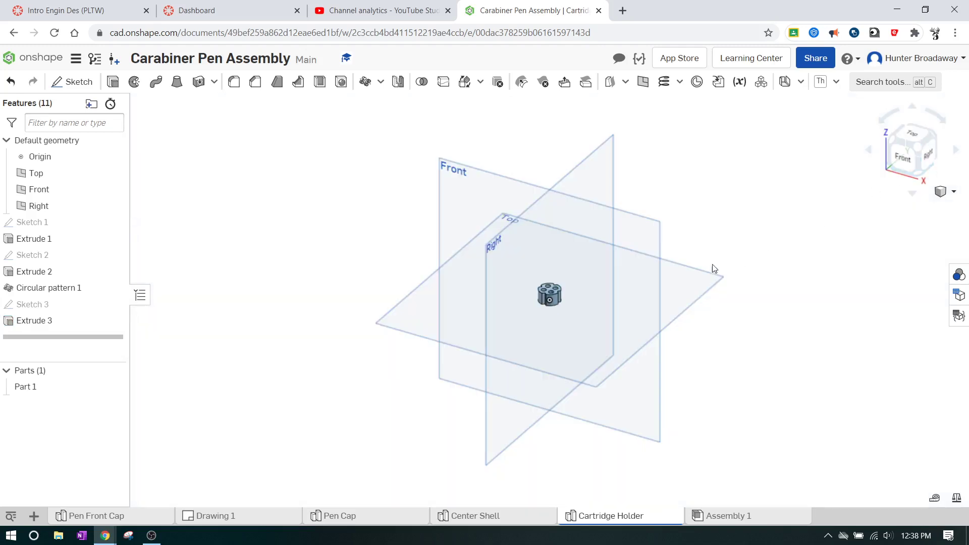
{"action": "scroll", "coordinate": [566, 308], "scroll_direction": "up", "scroll_amount": 8}
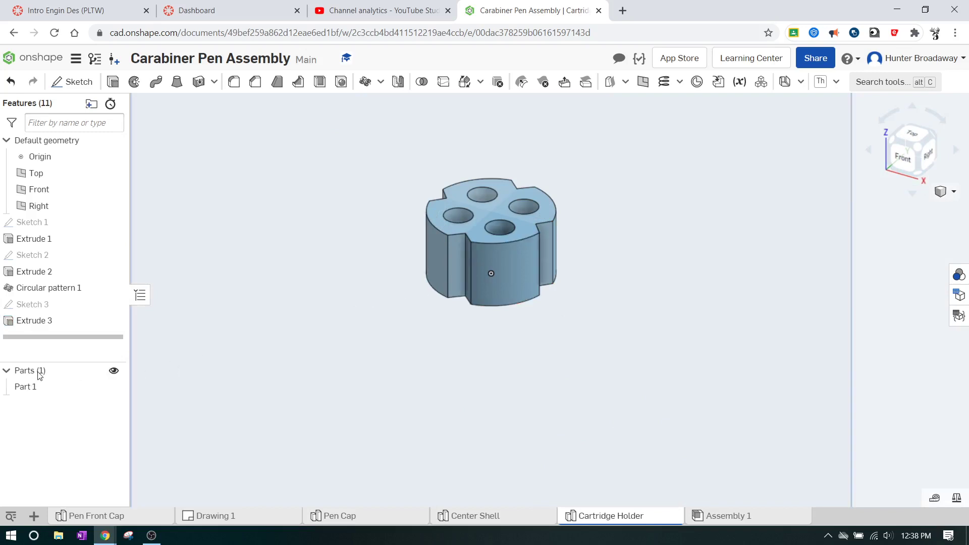
- Give Part 1 the dark grey 4D4D4D appearance
{"action": "right_click", "coordinate": [34, 387]}
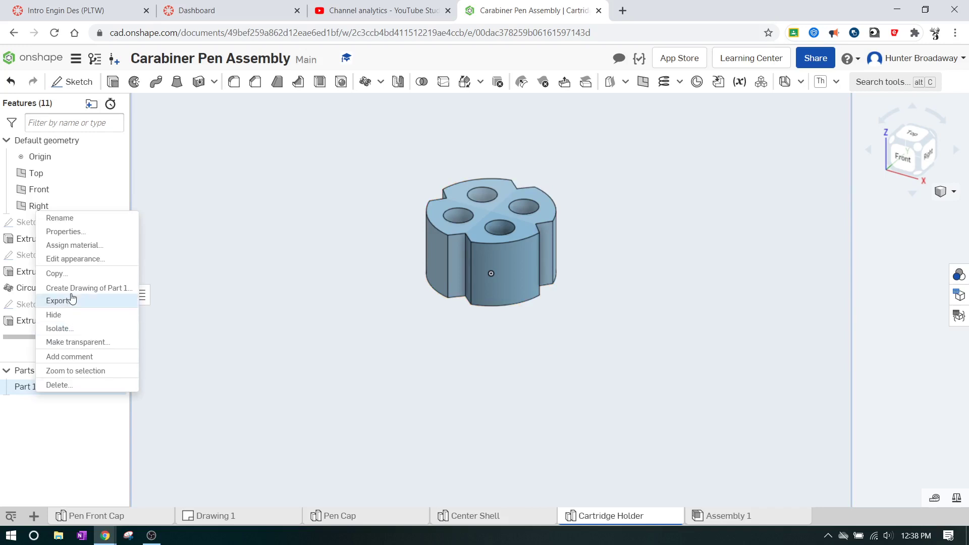
{"action": "left_click", "coordinate": [76, 259]}
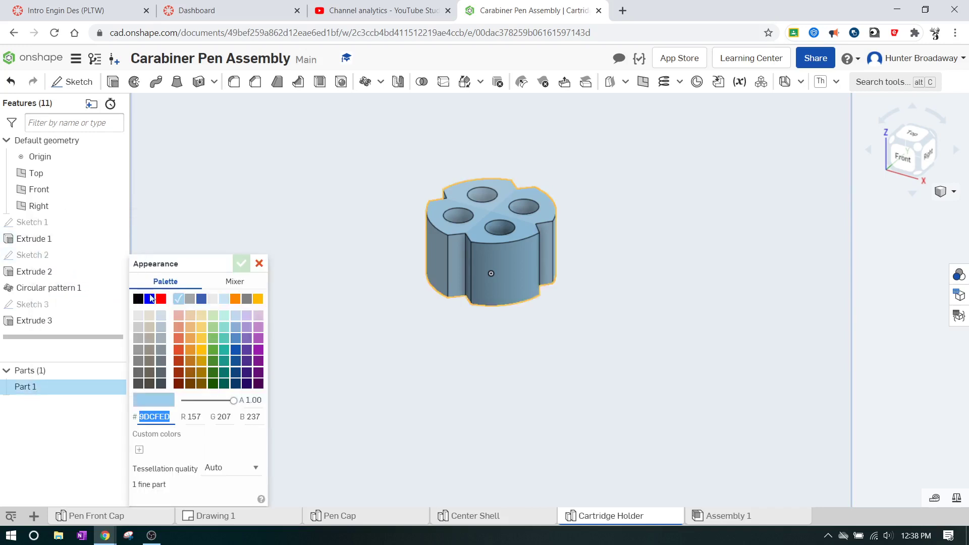
{"action": "left_click", "coordinate": [161, 383]}
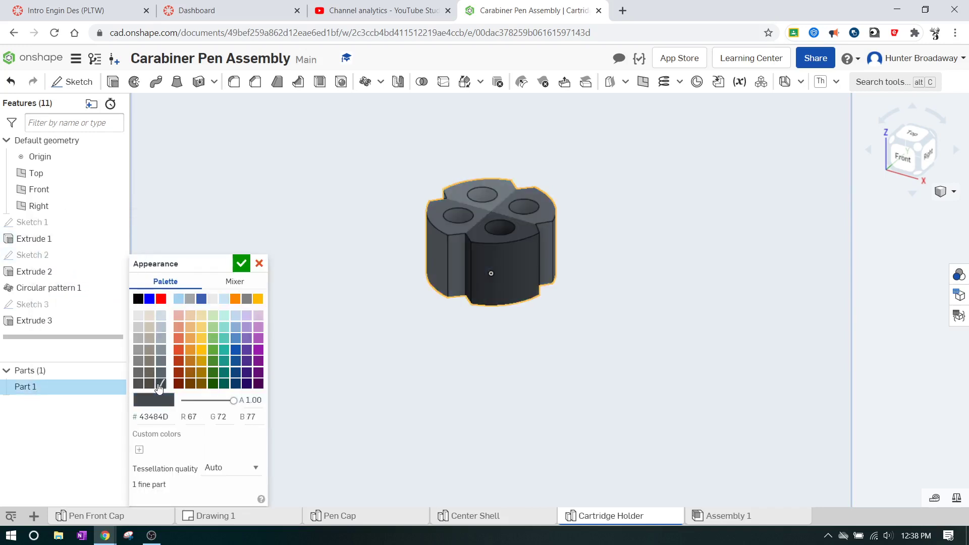
{"action": "left_click", "coordinate": [139, 386]}
{"action": "left_click", "coordinate": [241, 263]}
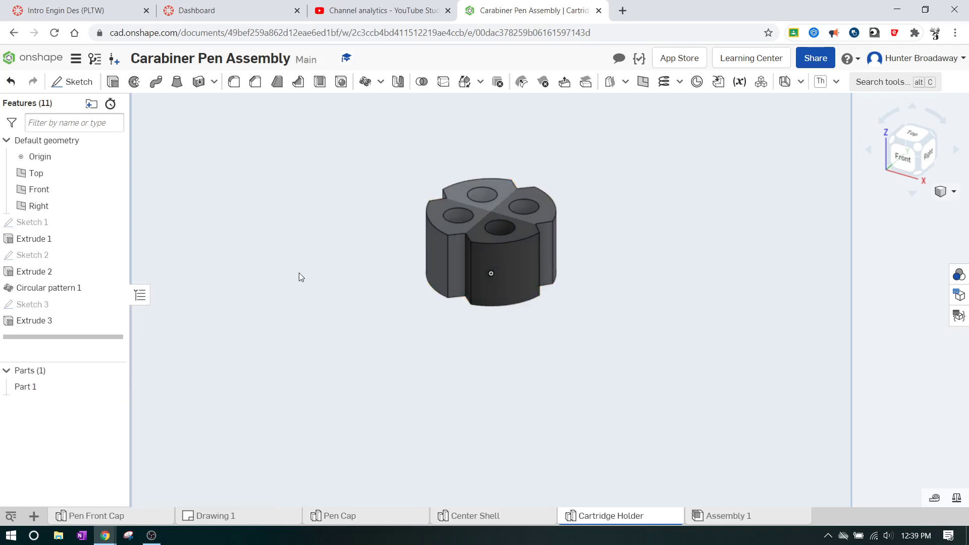
{"action": "scroll", "coordinate": [354, 196], "scroll_direction": "down", "scroll_amount": 5}
{"action": "scroll", "coordinate": [403, 293], "scroll_direction": "up", "scroll_amount": 2}
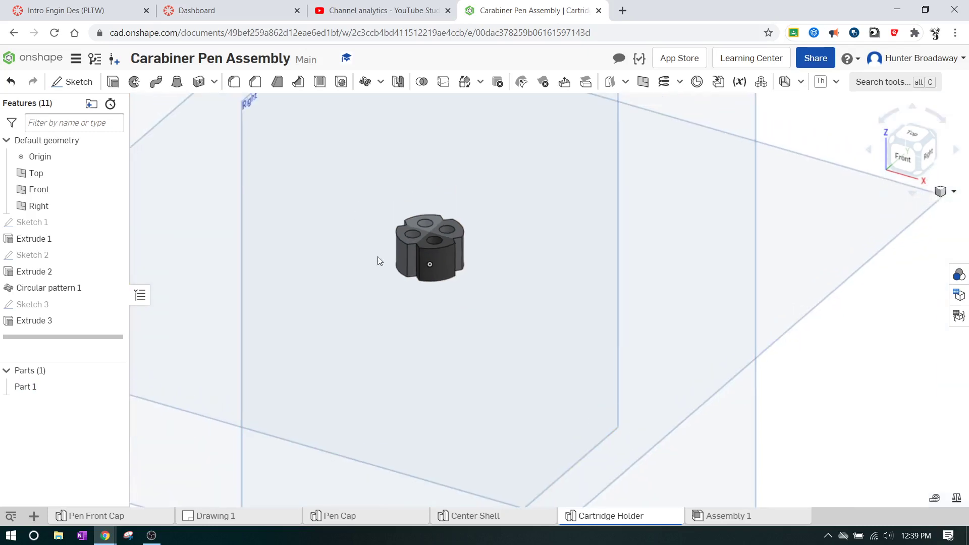